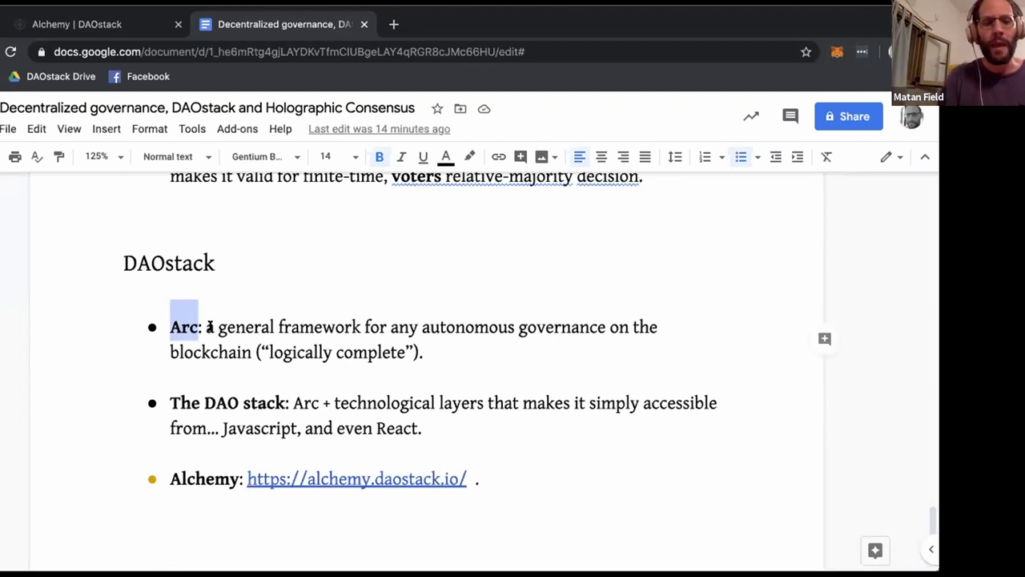
Go through the Arc and DAO stack points in the document's DAOstack section, highlighting "The DAO stack", "Javascript" and "React" in turn
left_click(210, 326)
scroll(212, 325, "down", 1)
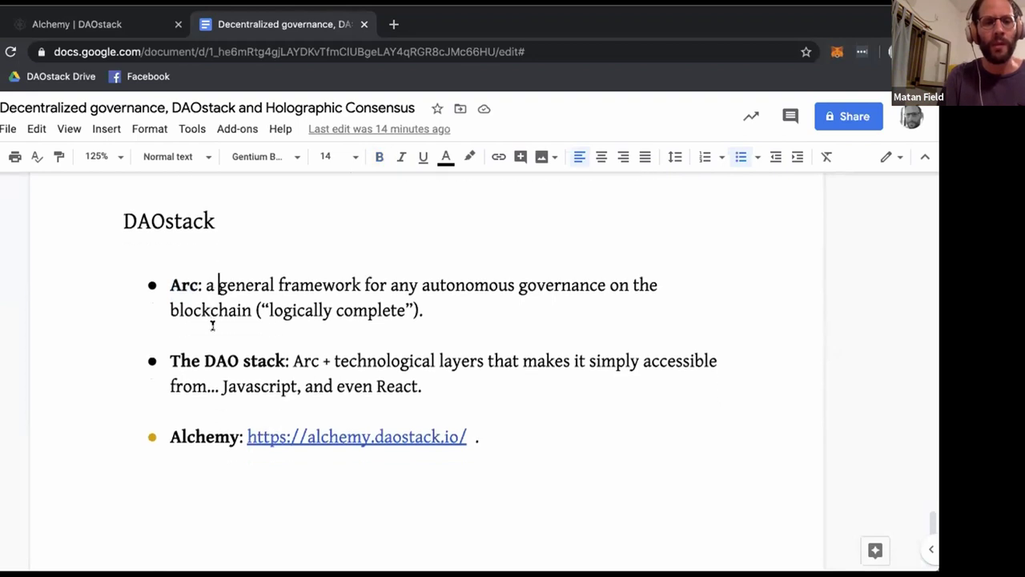
scroll(213, 326, "down", 1)
left_click_drag(170, 297, 285, 297)
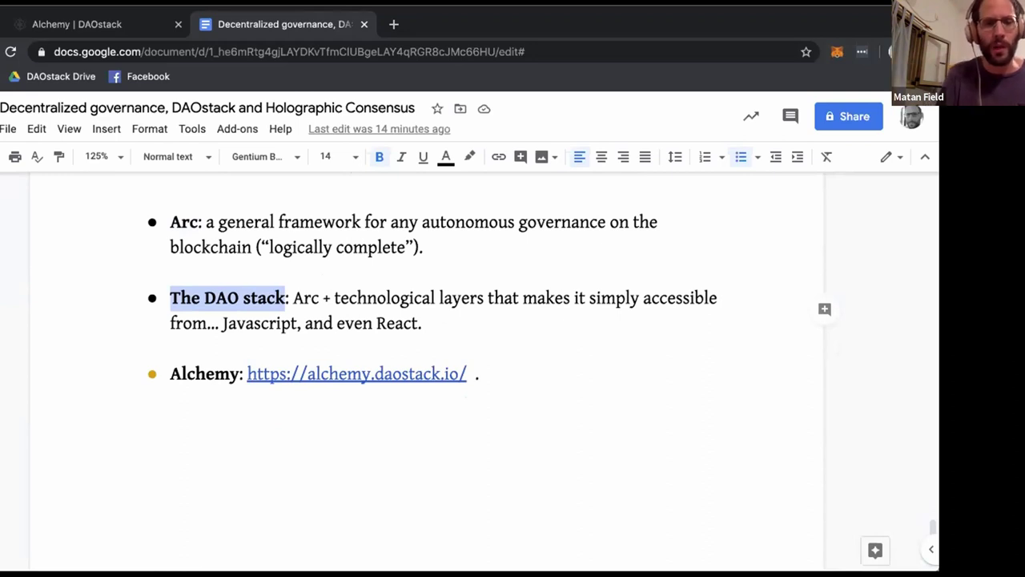
left_click(282, 323)
left_click_drag(222, 323, 298, 323)
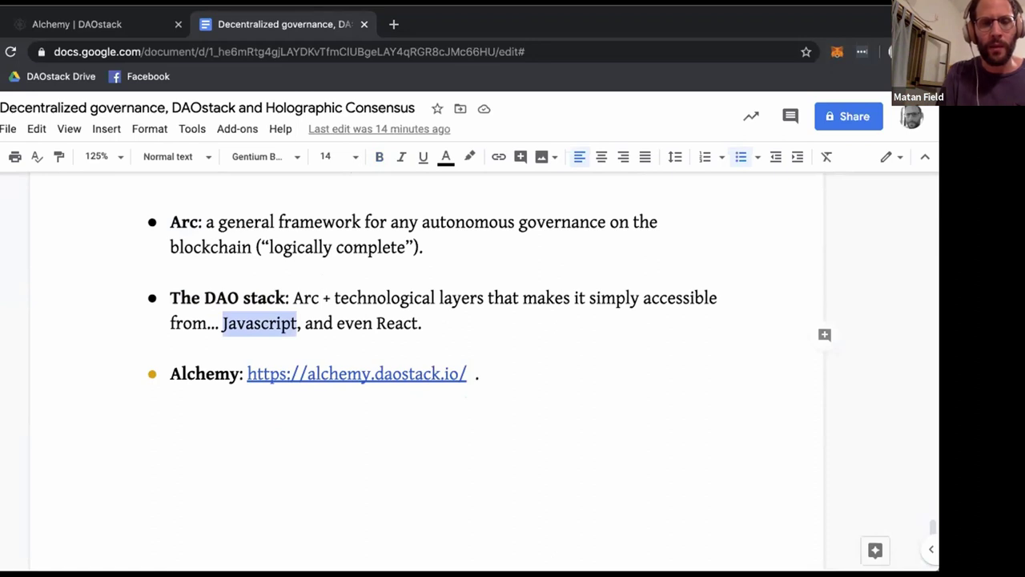
left_click_drag(420, 323, 376, 323)
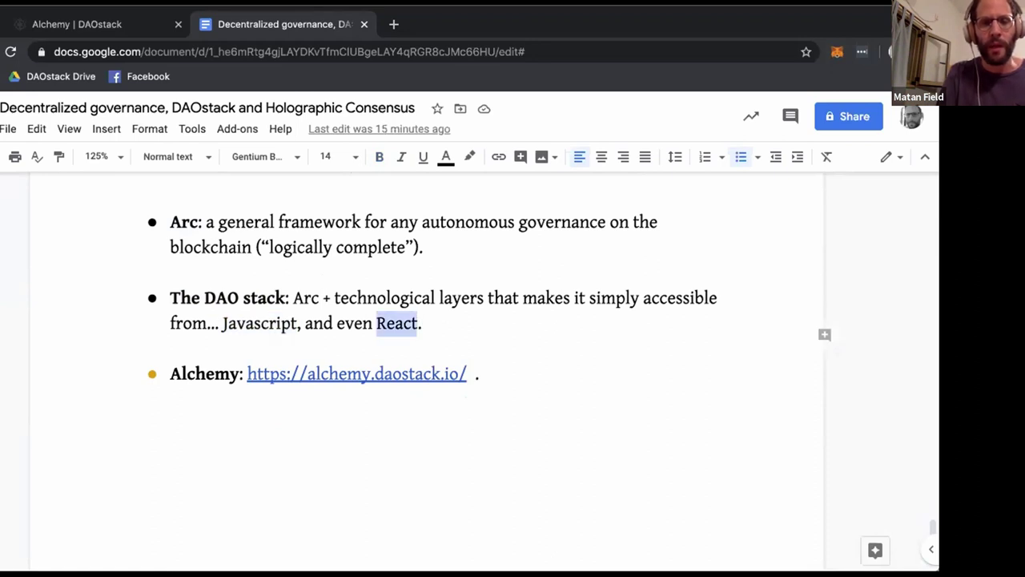
left_click(422, 323)
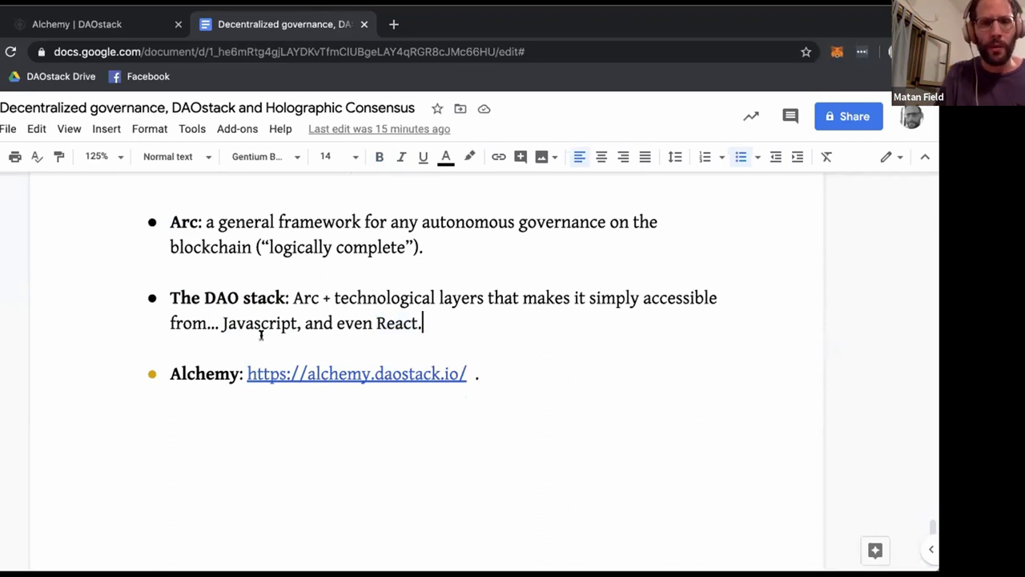
scroll(261, 336, "down", 1)
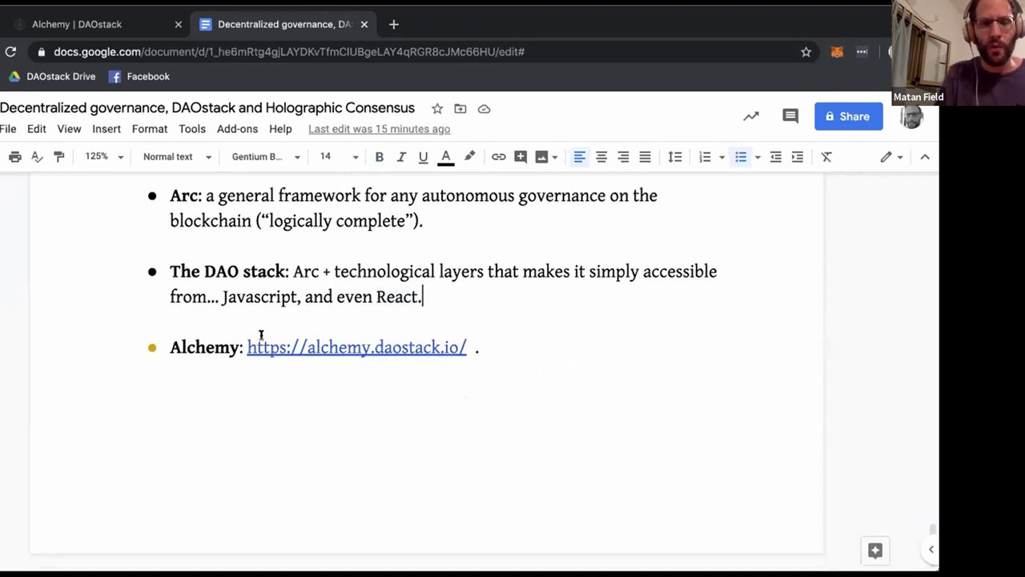
Switch to the Alchemy site and browse its full list of followed and other DAOs
left_click(104, 26)
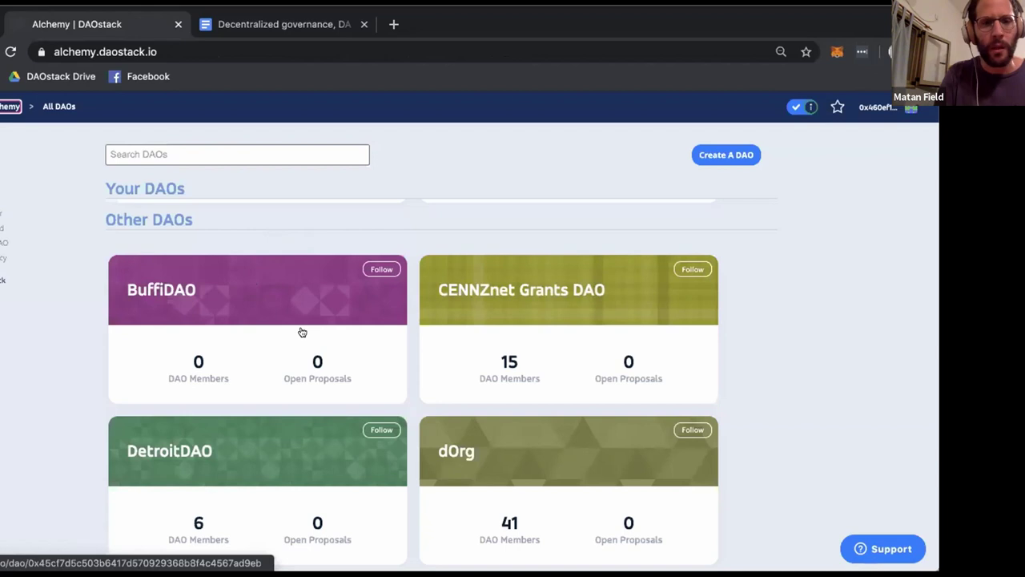
scroll(302, 331, "down", 3)
scroll(302, 332, "down", 5)
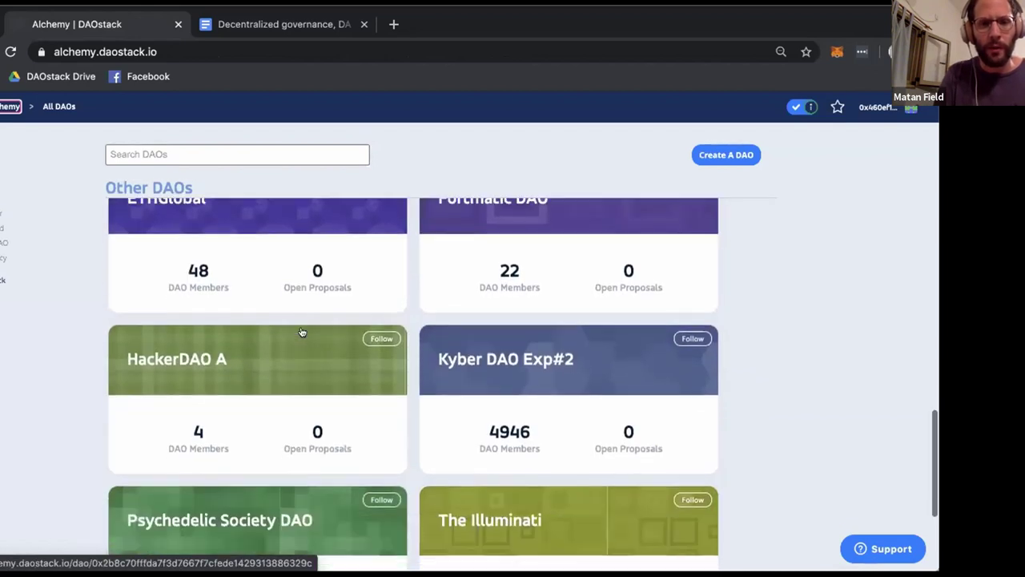
scroll(302, 332, "up", 5)
scroll(302, 331, "down", 6)
scroll(302, 332, "down", 3)
scroll(302, 332, "up", 15)
scroll(302, 332, "up", 2)
scroll(300, 334, "down", 5)
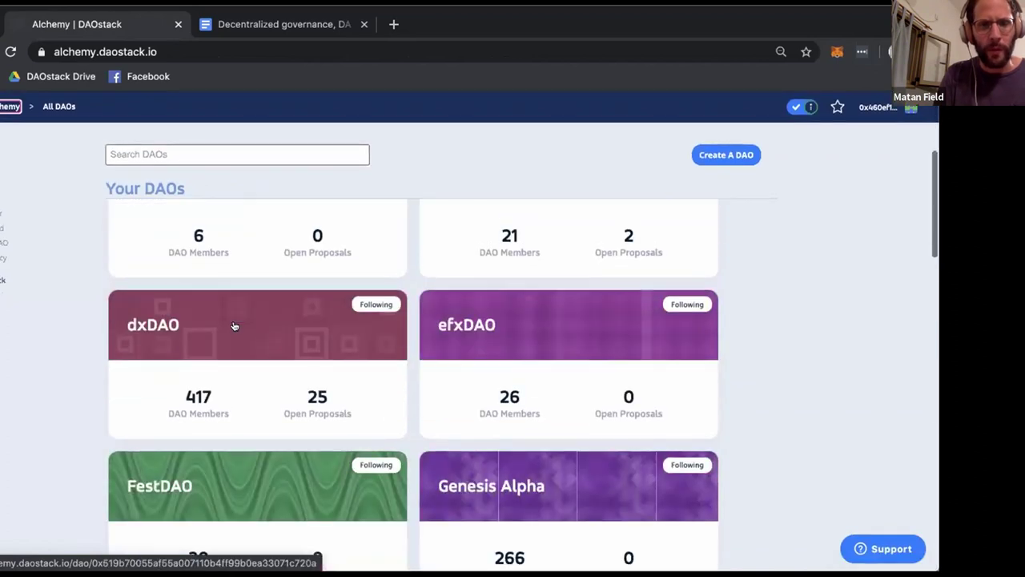
Open dxDAO and look over the proposal plugins on its Proposals page
left_click(233, 326)
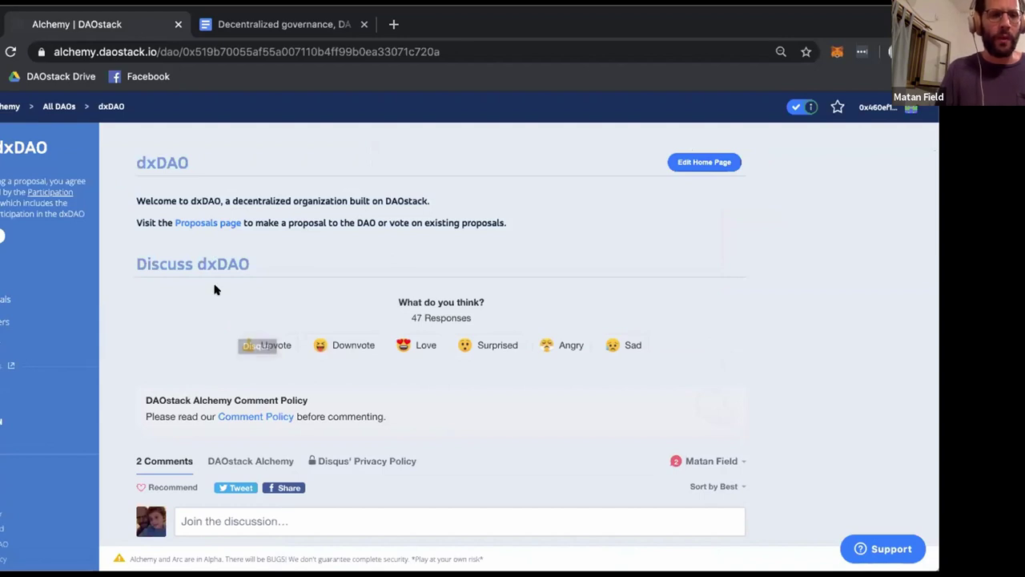
left_click(203, 222)
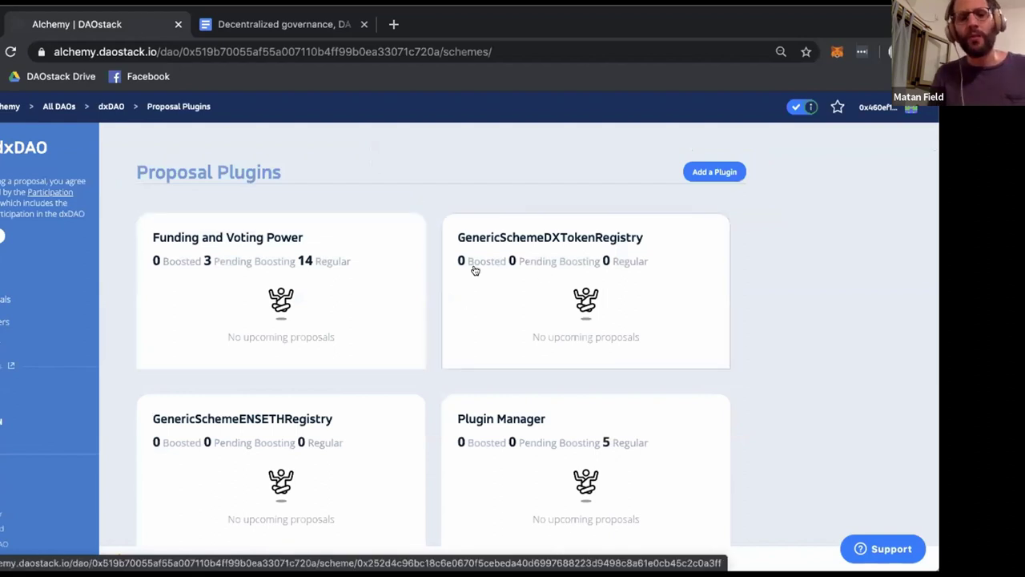
scroll(264, 406, "down", 2)
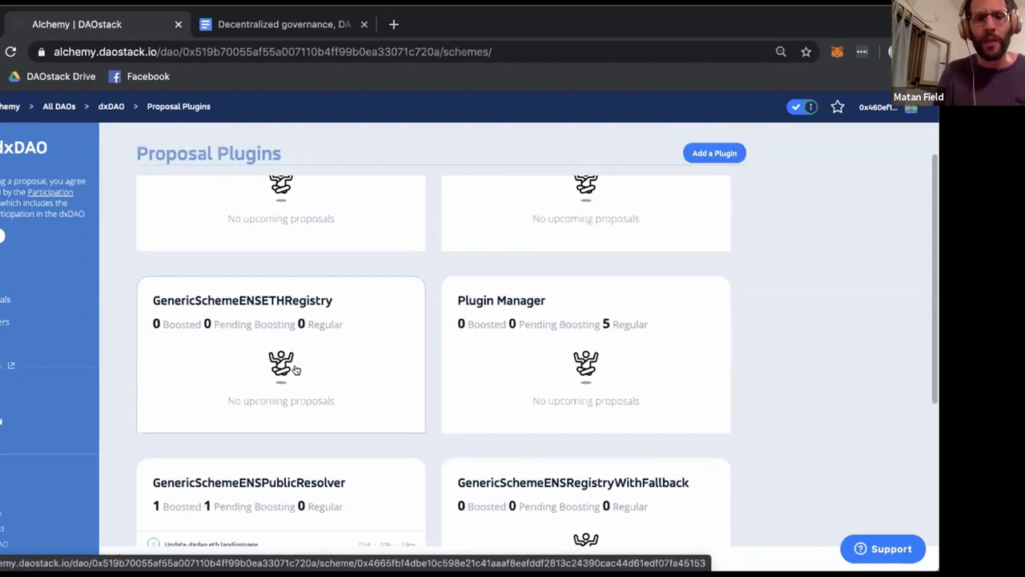
scroll(296, 369, "up", 2)
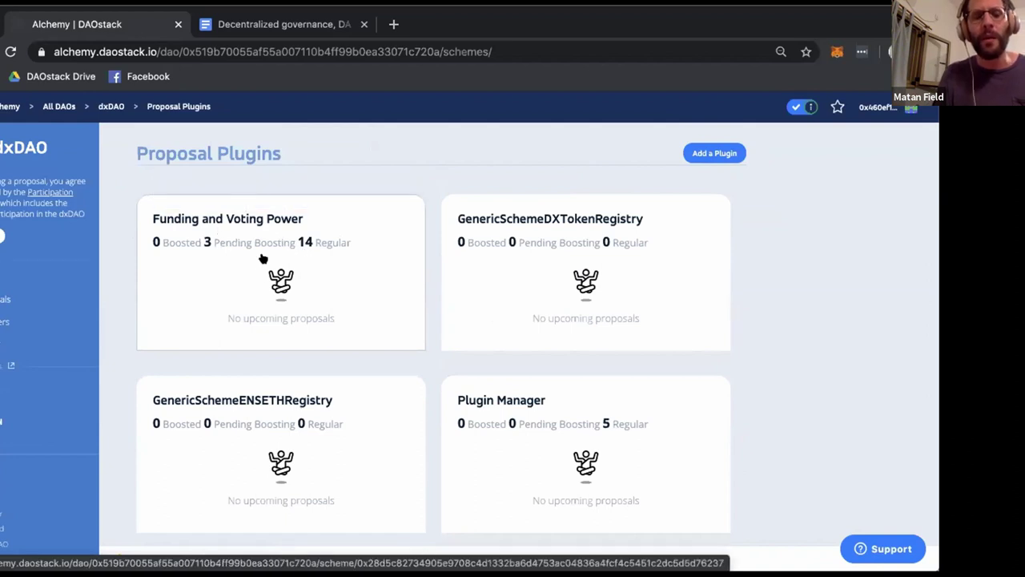
mouse_move(167, 225)
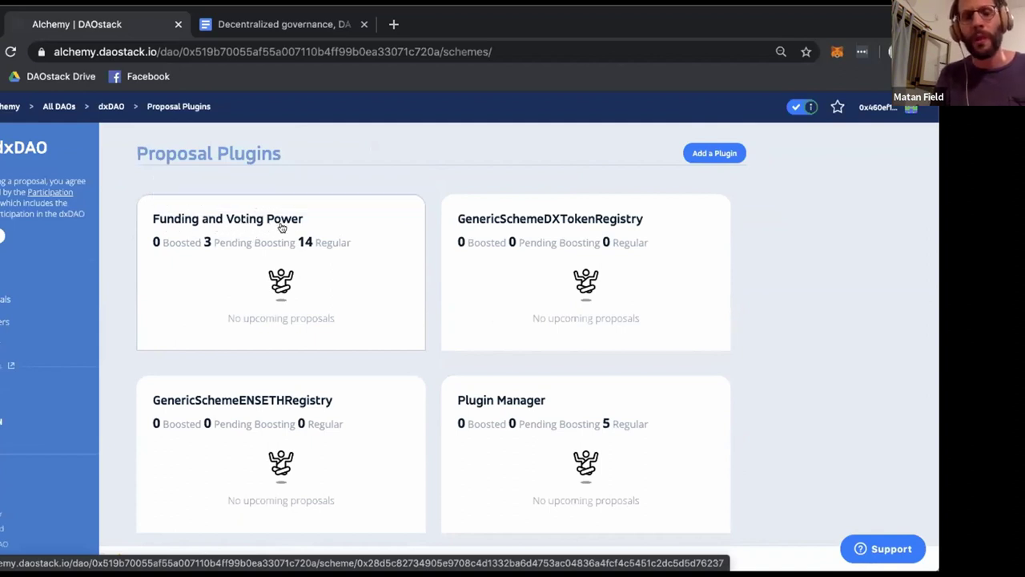
scroll(480, 383, "down", 1)
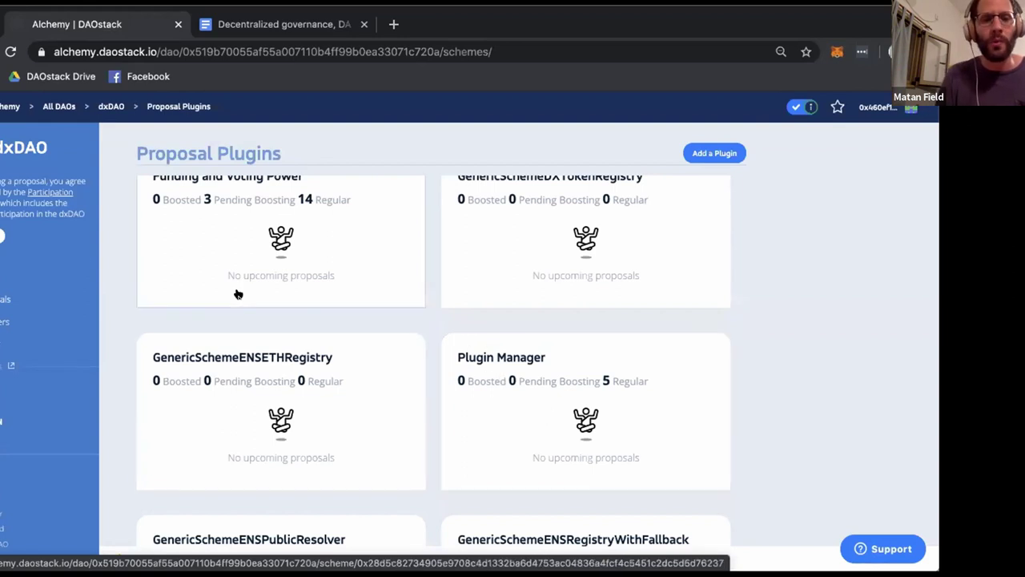
scroll(238, 295, "up", 1)
Open the Funding and Voting Power plugin and survey its boosted, pending boosting and regular proposals
left_click(259, 215)
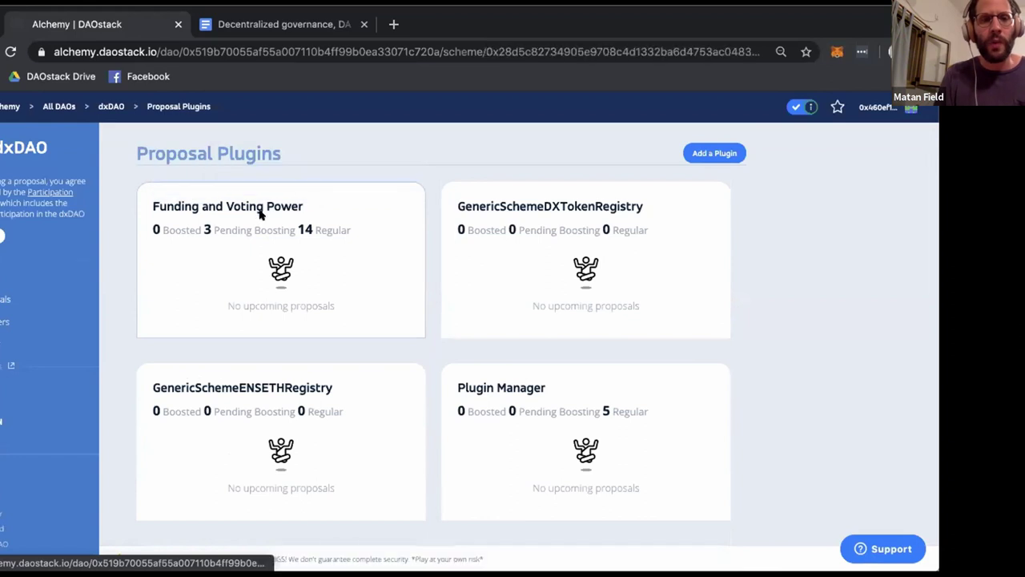
scroll(344, 426, "down", 4)
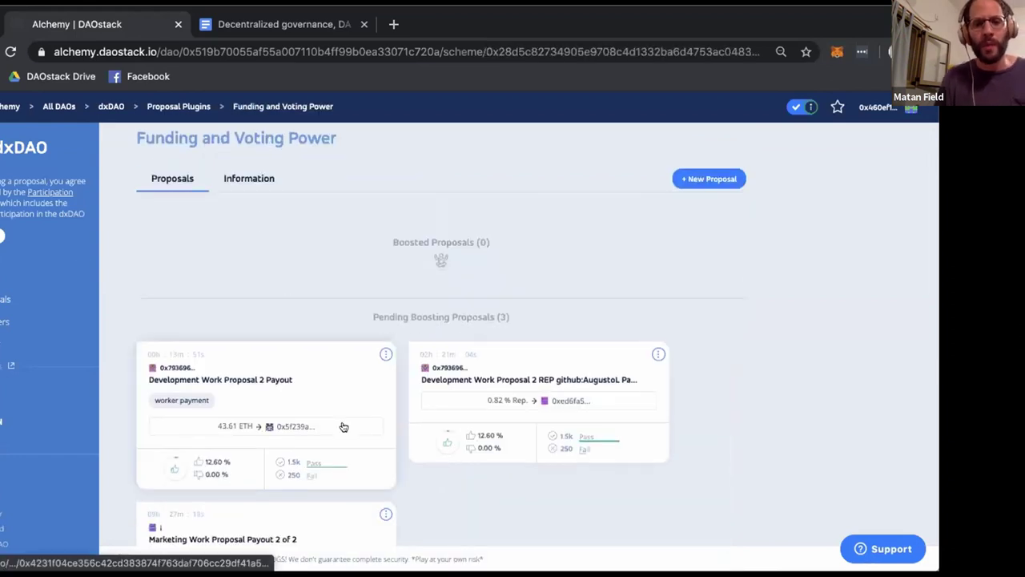
scroll(343, 427, "down", 8)
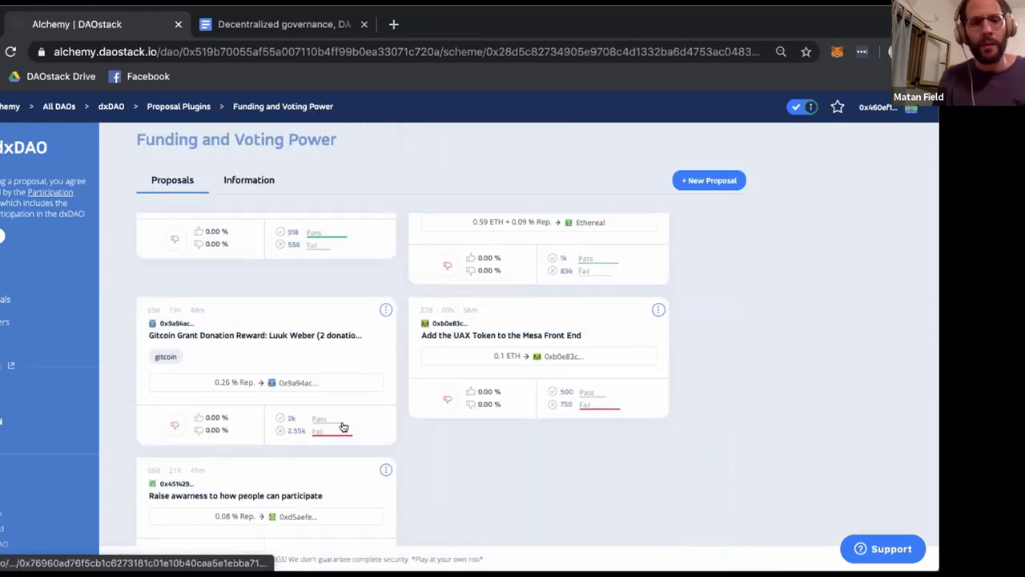
scroll(343, 426, "up", 10)
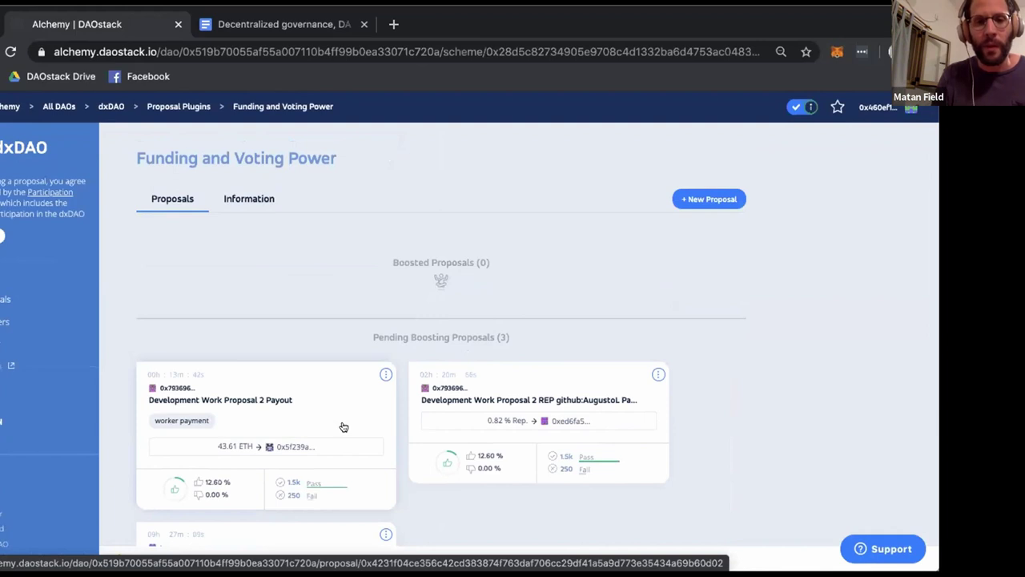
scroll(343, 427, "down", 1)
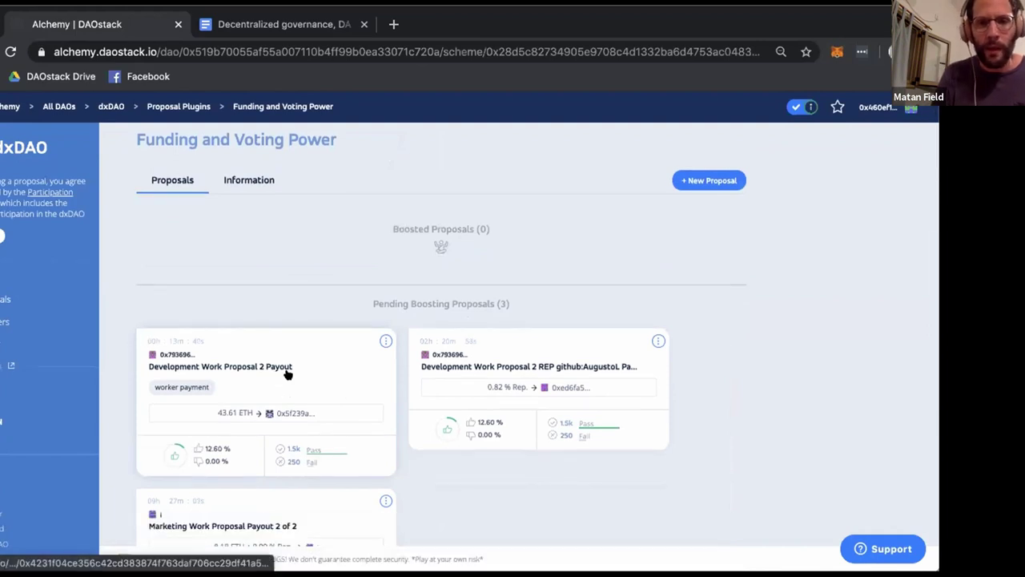
Open the pending Development Work Proposal 2 REP payout and examine its reputation payment, votes and predictions
left_click(513, 367)
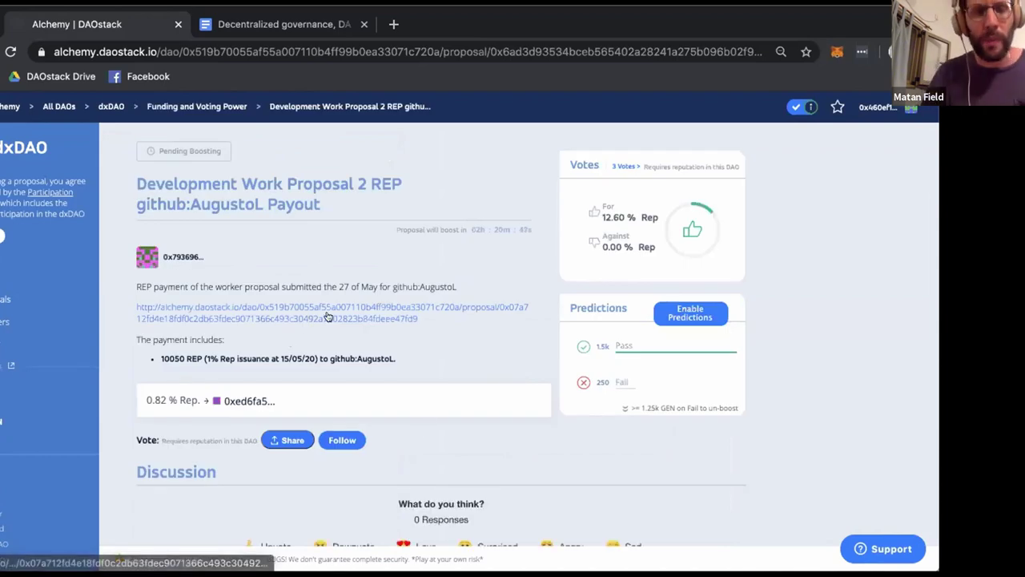
scroll(327, 315, "down", 1)
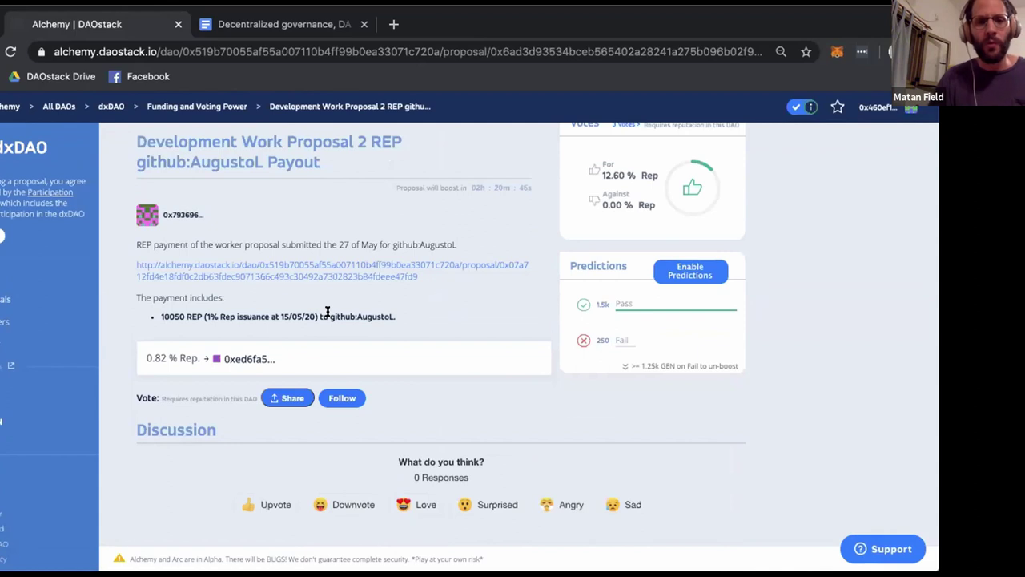
mouse_move(186, 362)
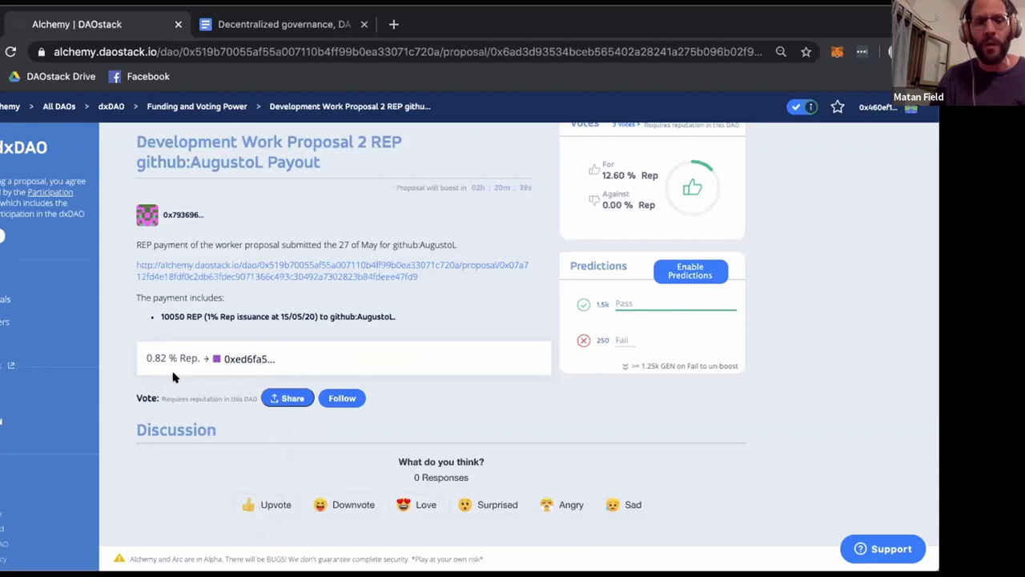
scroll(540, 303, "up", 1)
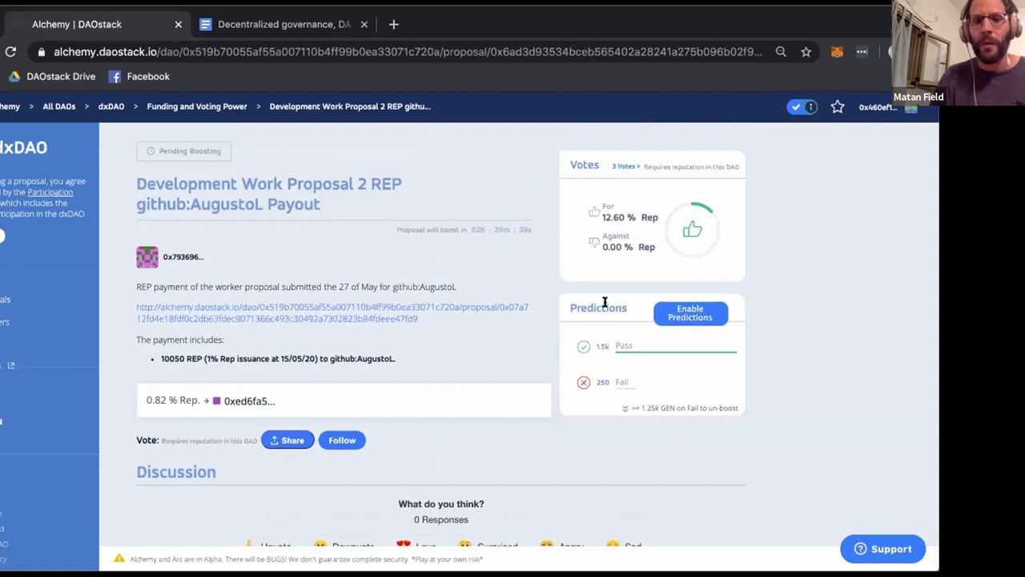
mouse_move(609, 242)
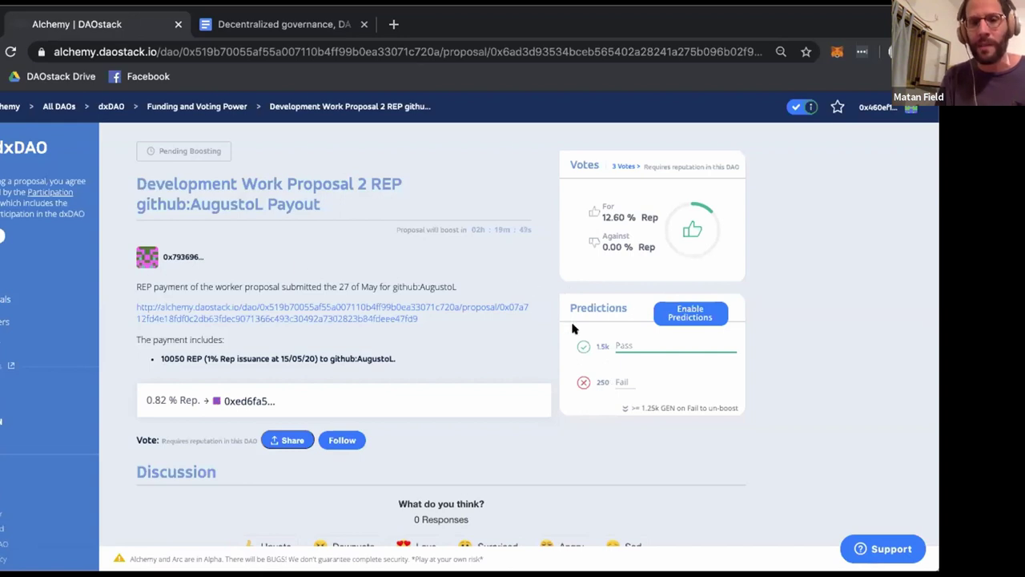
Return to the Funding and Voting Power proposals, open Development Work Proposal 2 Payout and read its payment details
left_click(197, 107)
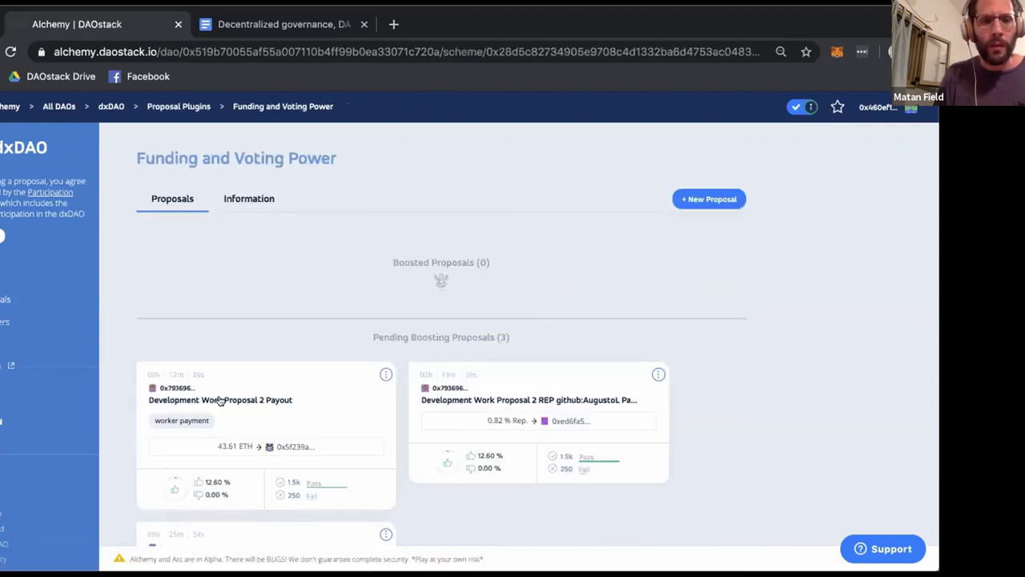
left_click(222, 399)
scroll(222, 399, "down", 1)
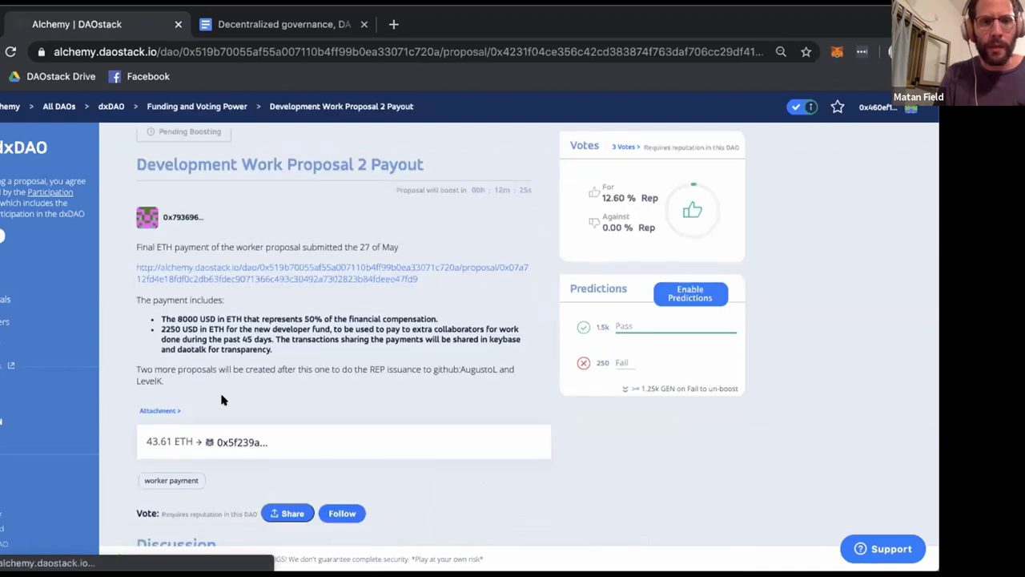
scroll(222, 399, "down", 1)
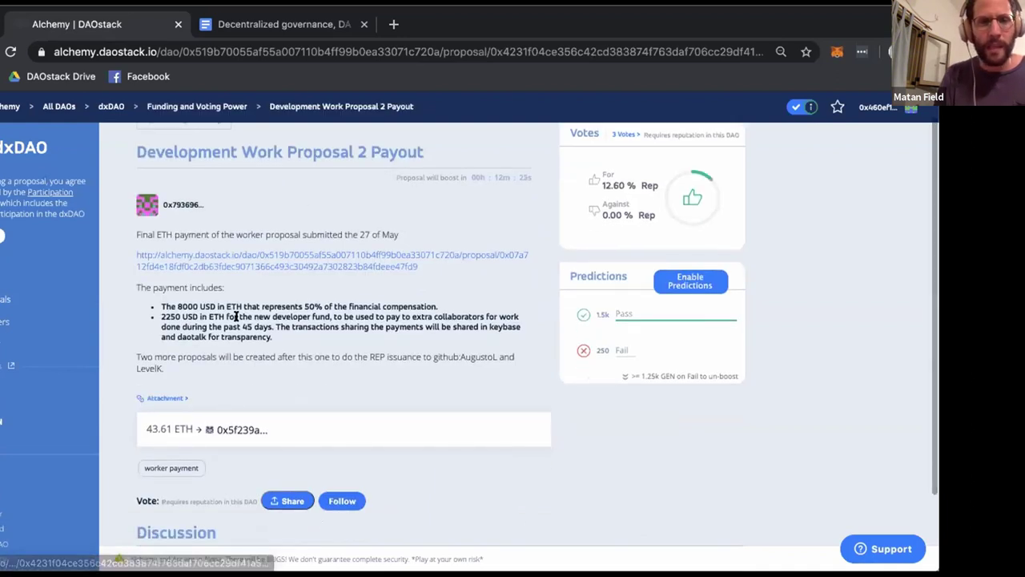
scroll(236, 315, "down", 1)
scroll(236, 314, "down", 3)
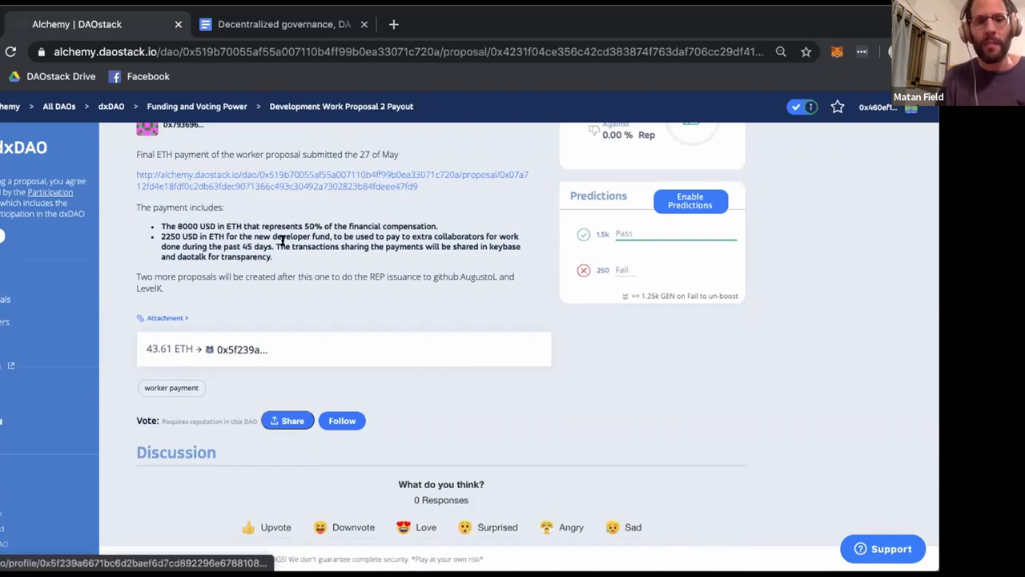
scroll(276, 233, "up", 2)
scroll(360, 200, "up", 2)
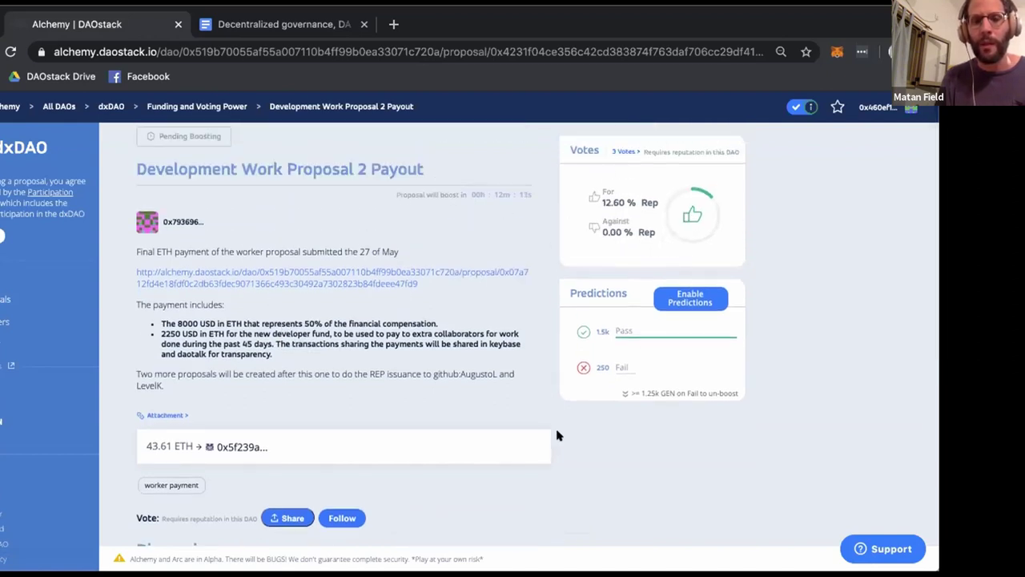
scroll(558, 435, "down", 1)
scroll(558, 435, "down", 2)
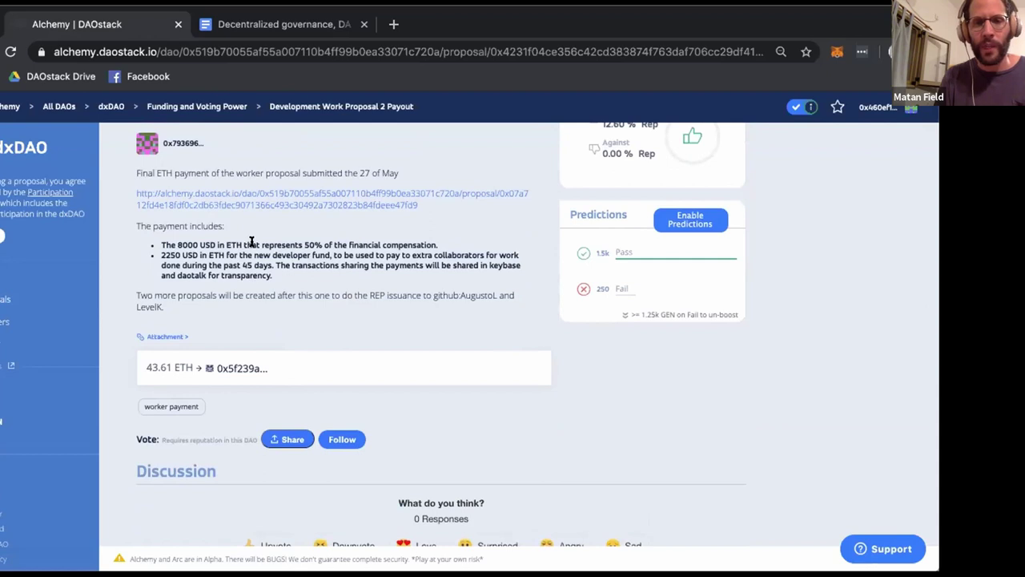
scroll(252, 242, "down", 1)
Look at dxDAO's member list with the reputation holdings and open the DAO's proposal history
left_click(187, 107)
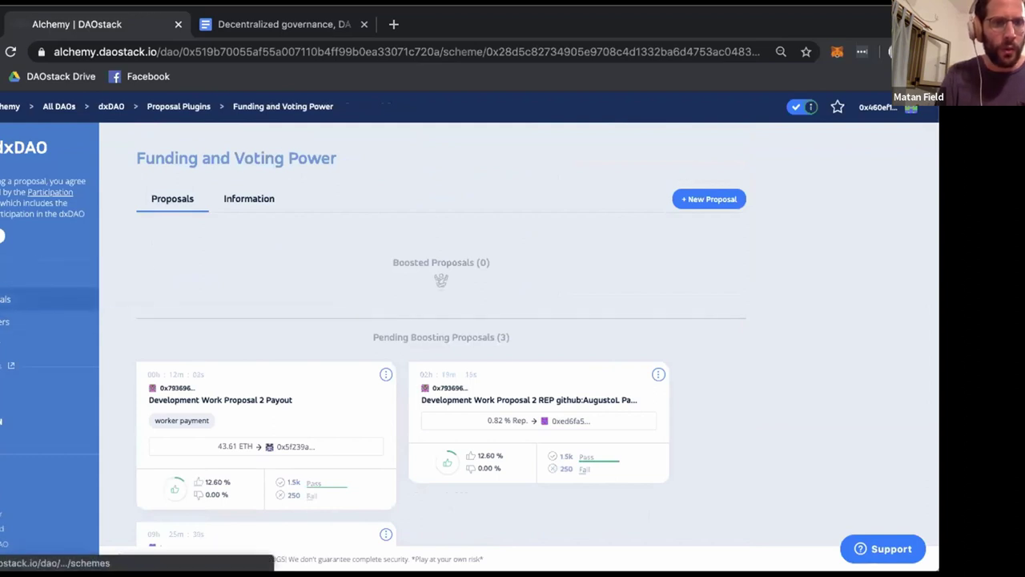
left_click(4, 321)
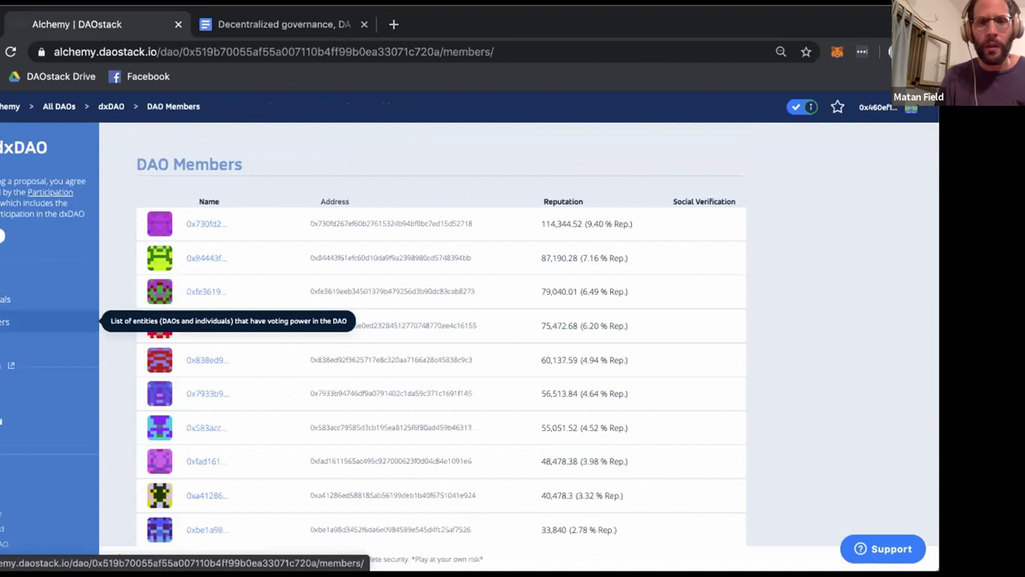
scroll(242, 370, "down", 2)
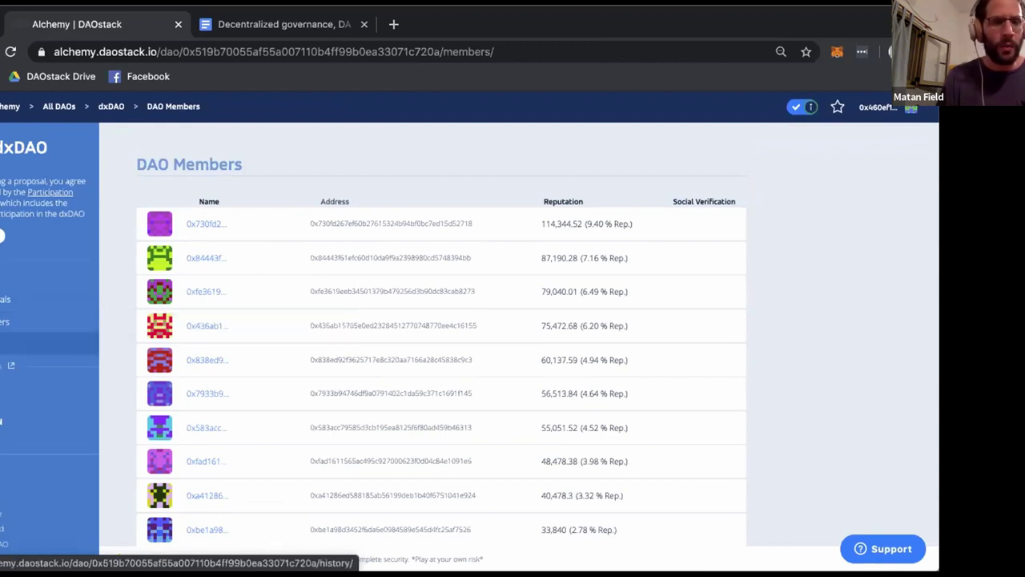
left_click(48, 343)
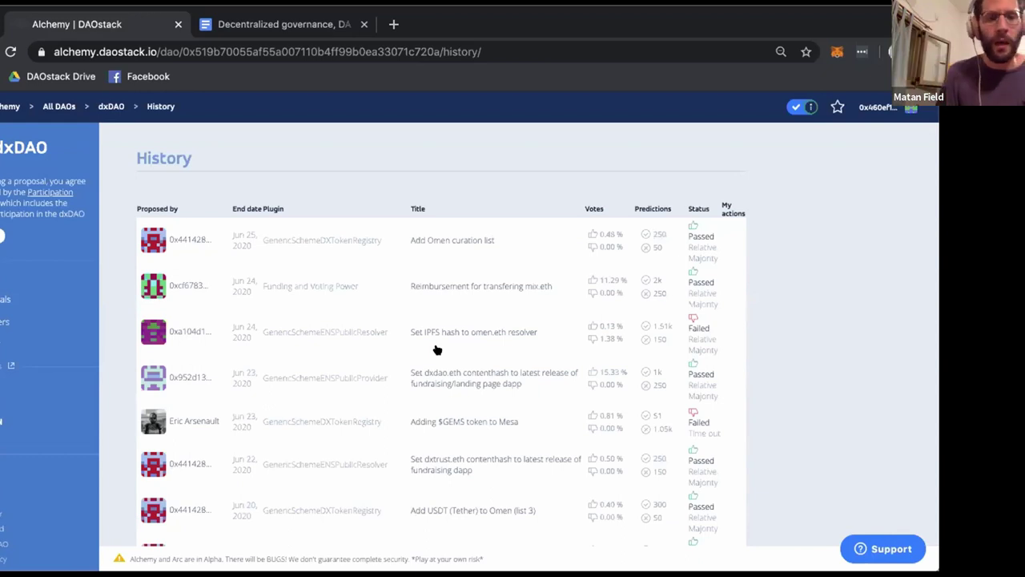
Look through dxDAO's past proposals with their plugins, votes, predictions and outcomes
scroll(363, 375, "down", 1)
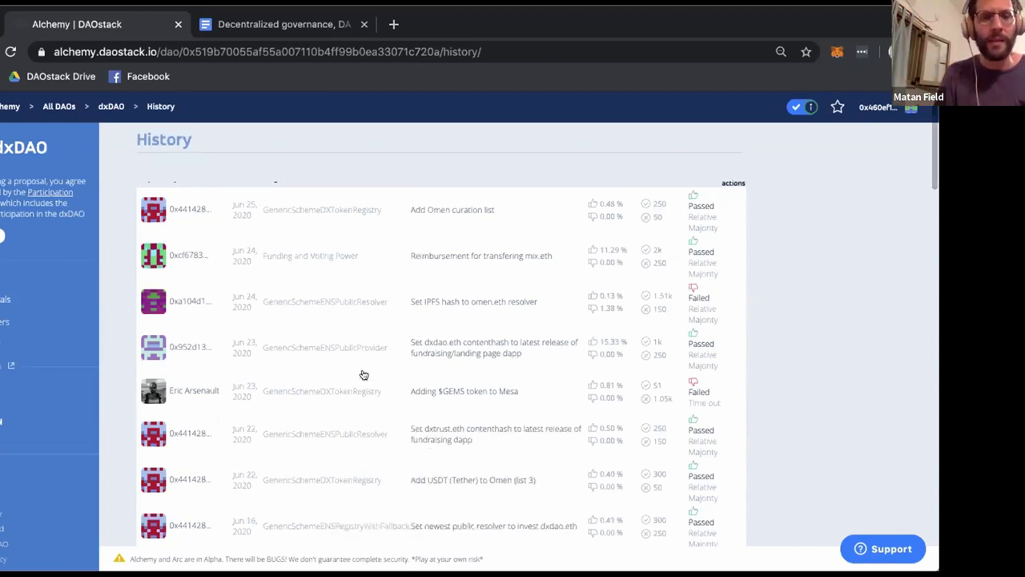
scroll(380, 421, "down", 5)
scroll(379, 422, "up", 5)
scroll(400, 325, "up", 2)
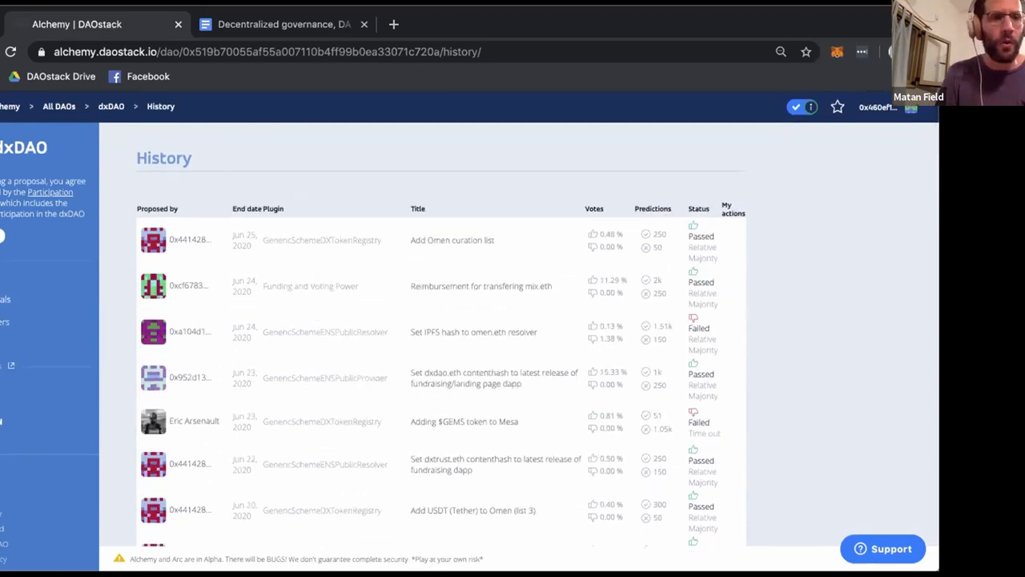
Return to dxDAO's home page, open its proposal plugins and survey the list down to DutchX
left_click(104, 106)
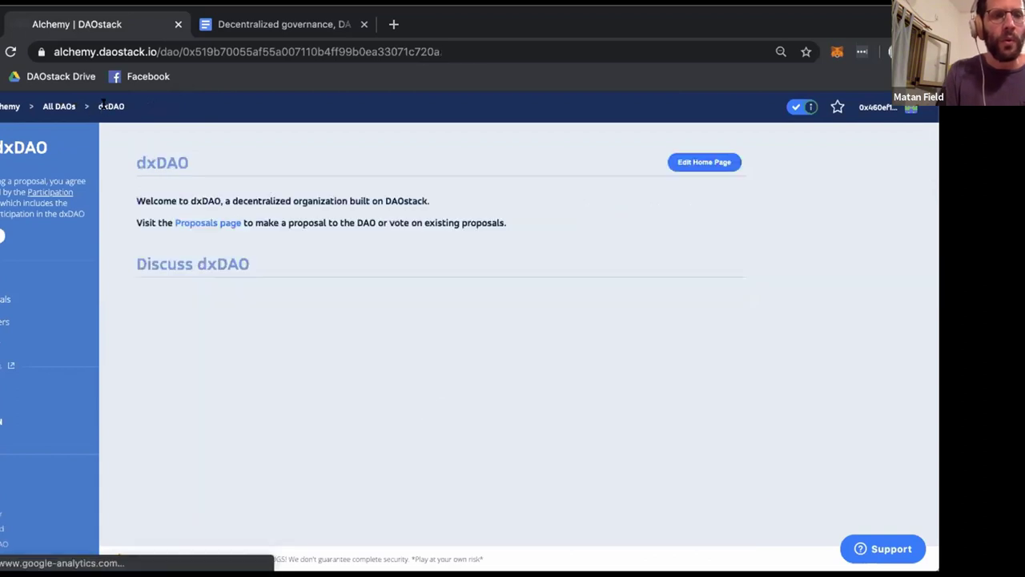
left_click(215, 222)
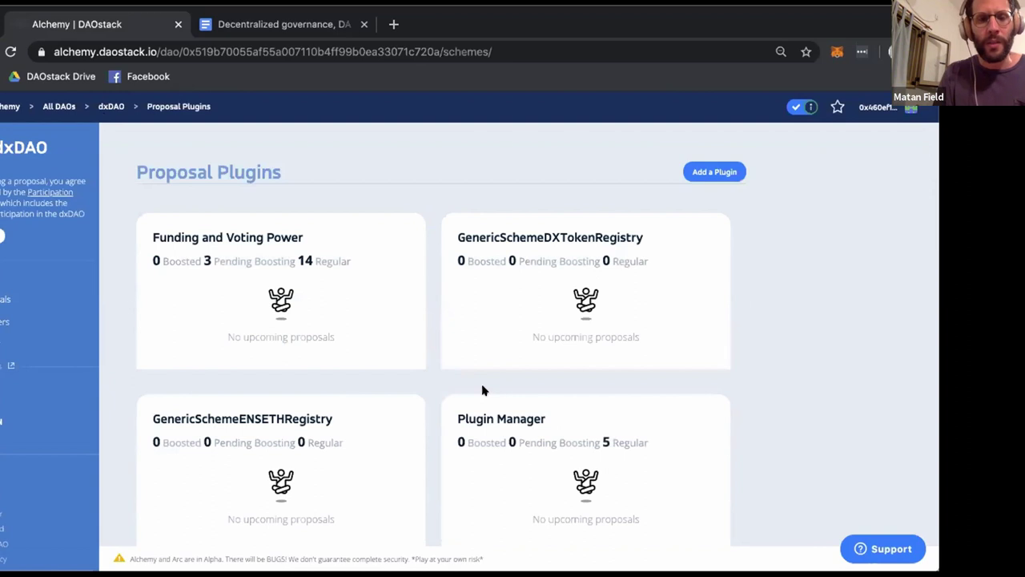
scroll(483, 390, "down", 1)
scroll(483, 391, "down", 2)
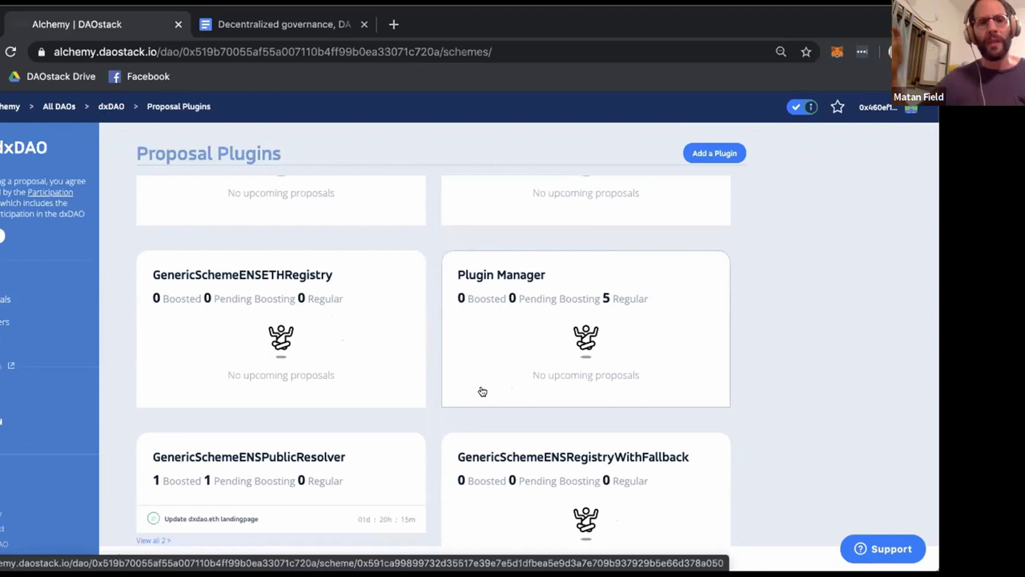
scroll(482, 391, "up", 3)
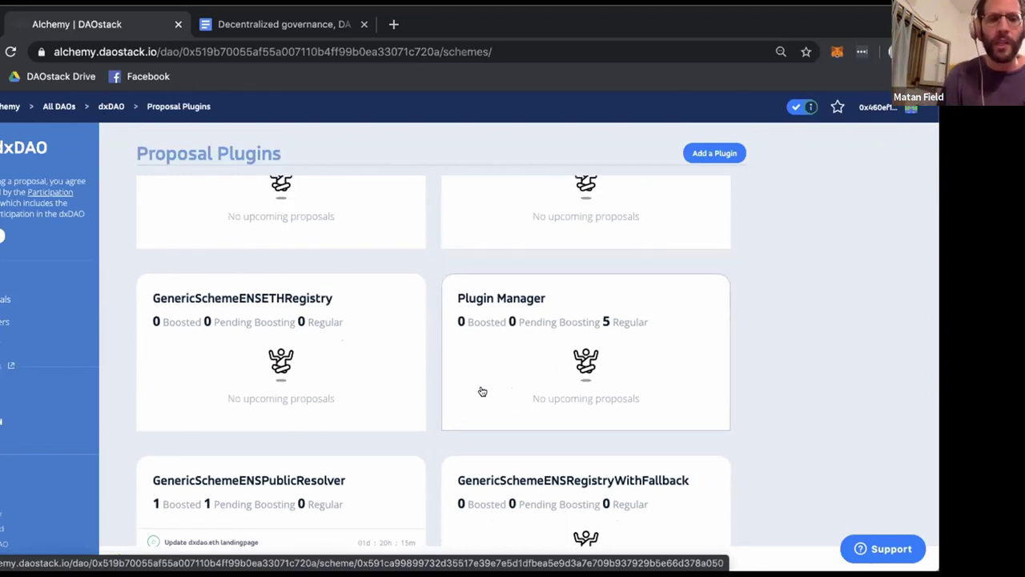
scroll(358, 428, "down", 5)
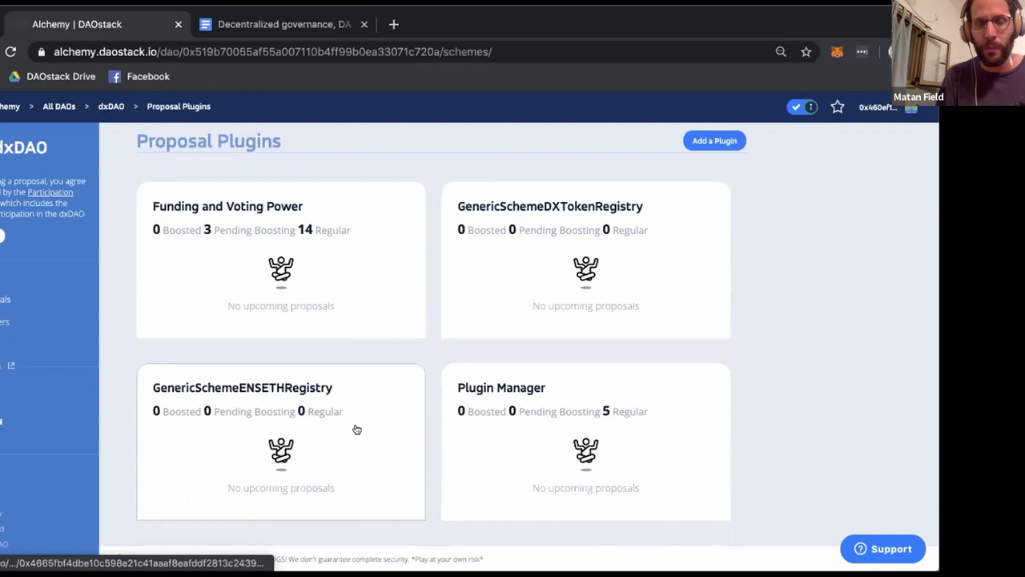
scroll(513, 352, "up", 1)
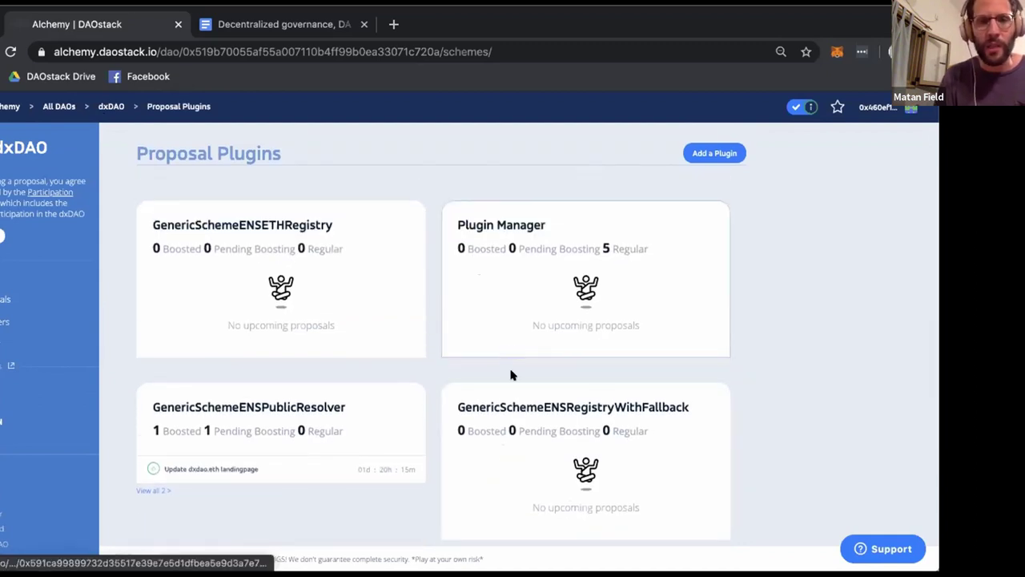
scroll(511, 370, "down", 3)
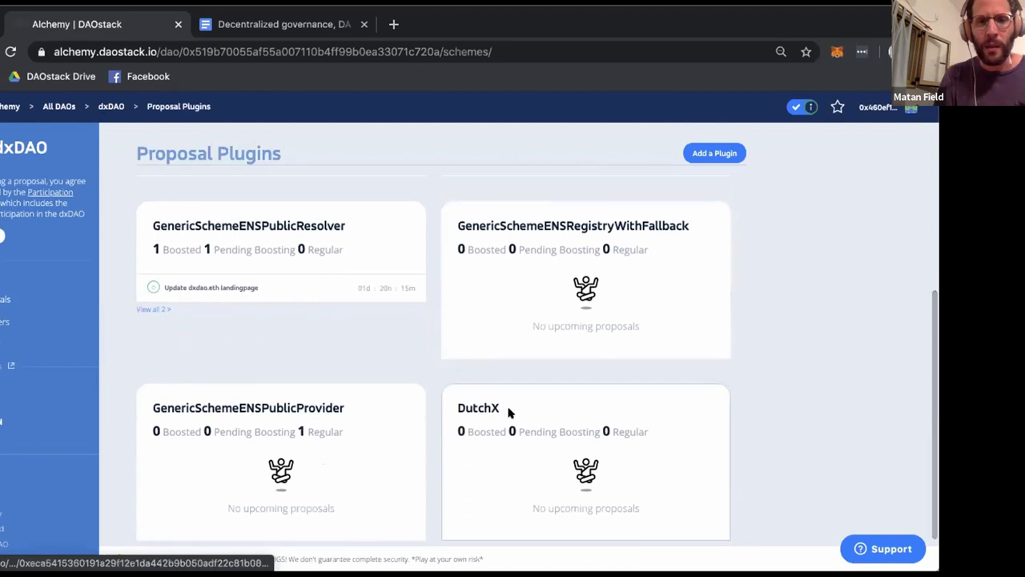
Open the DutchX plugin, examine the proposal types and fields in its new proposal form, and close the form
left_click(506, 413)
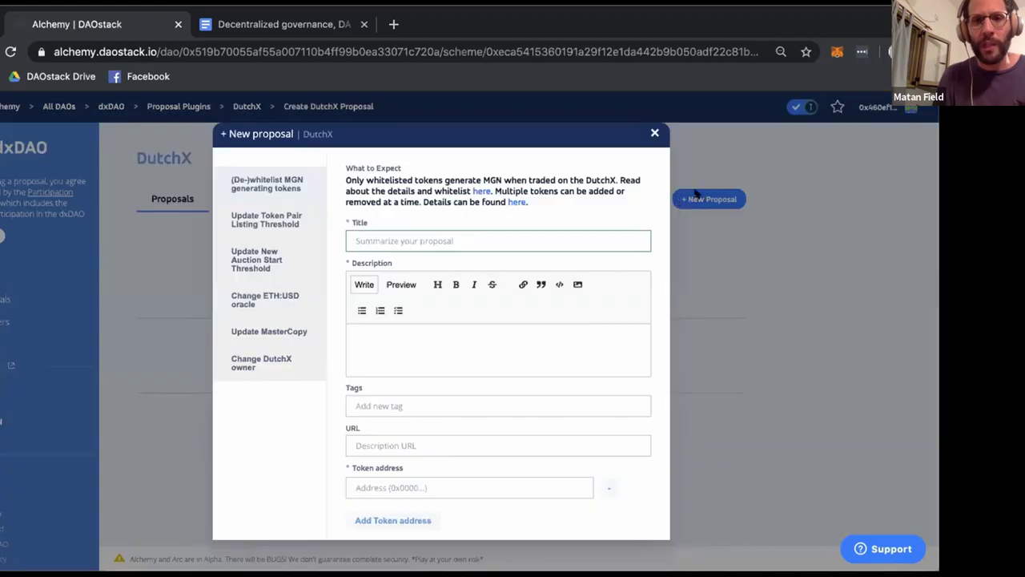
left_click(697, 197)
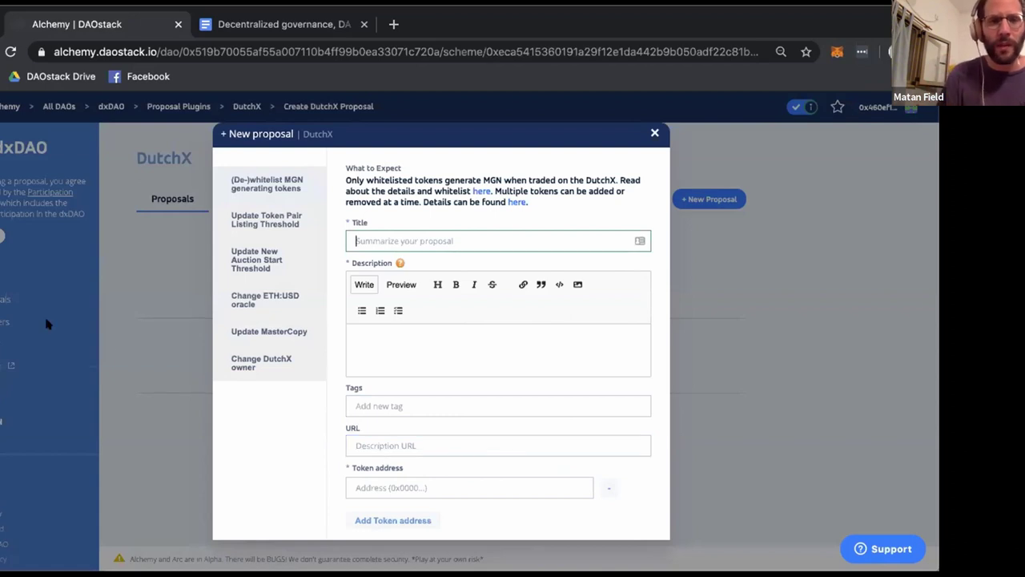
key("Escape")
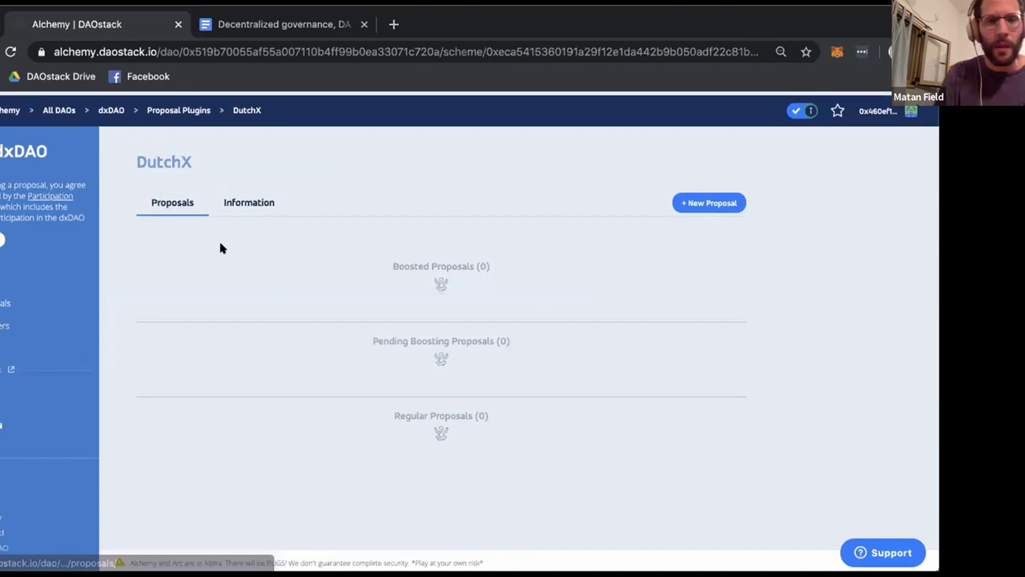
Go back through dxDAO's home page to the proposal plugins and review the generic scheme plugins again
left_click(107, 106)
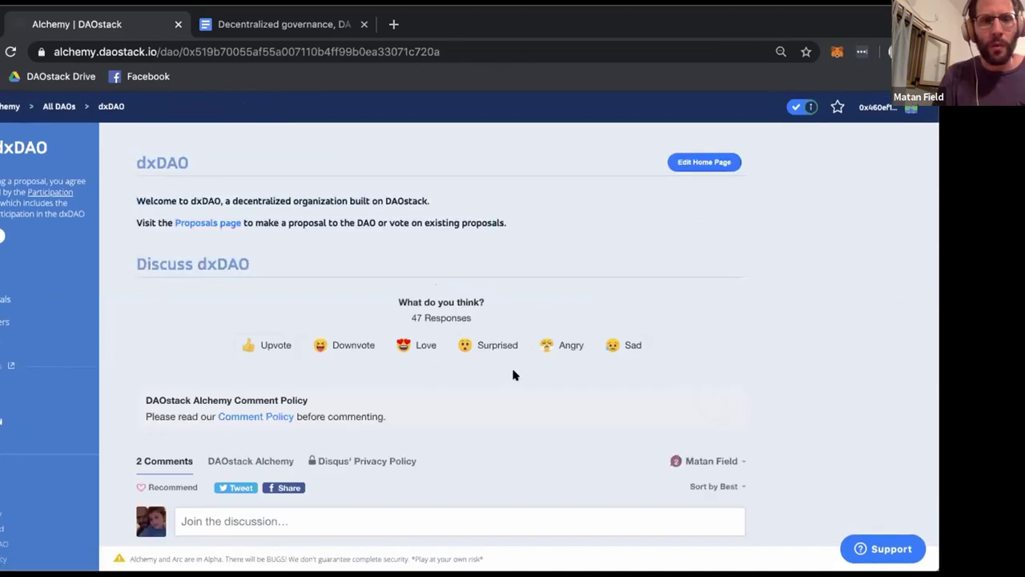
left_click(206, 221)
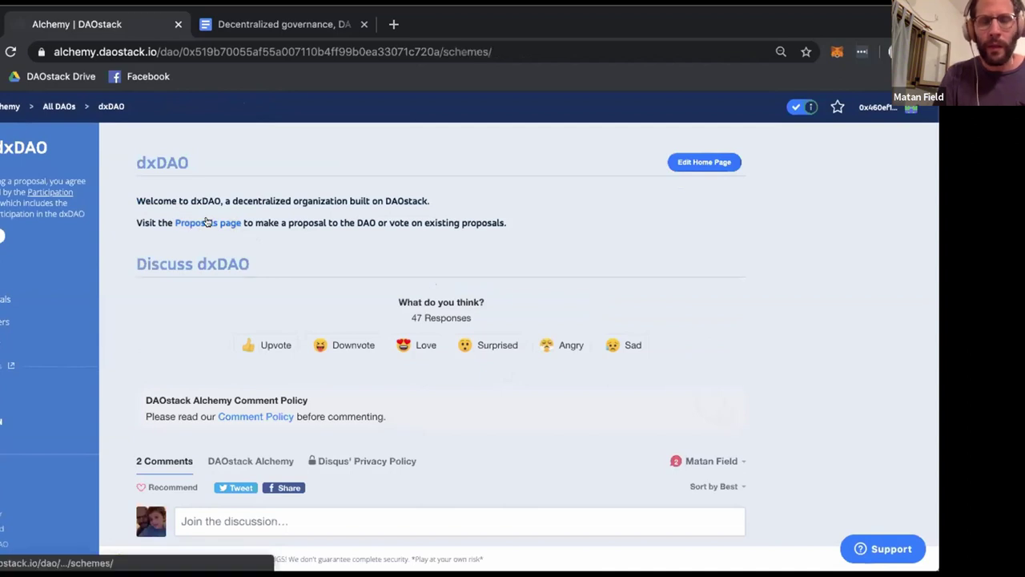
scroll(514, 345, "down", 3)
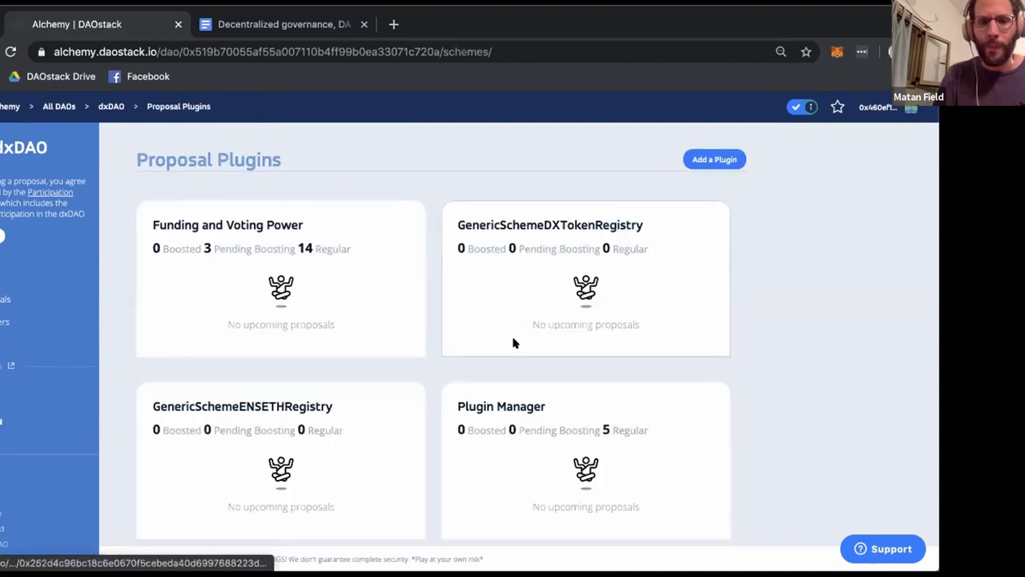
scroll(514, 344, "down", 1)
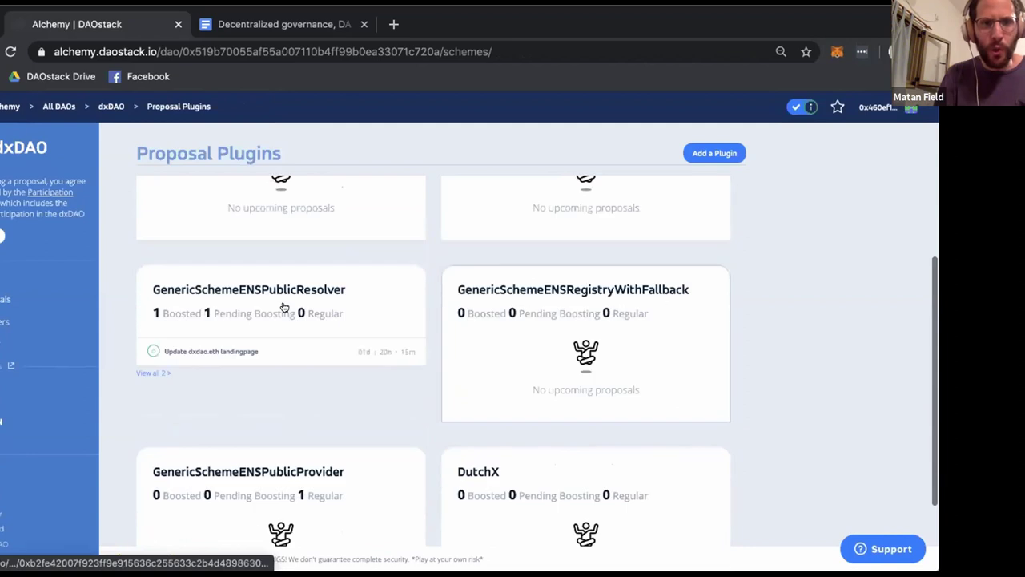
scroll(185, 224, "up", 1)
scroll(128, 154, "up", 3)
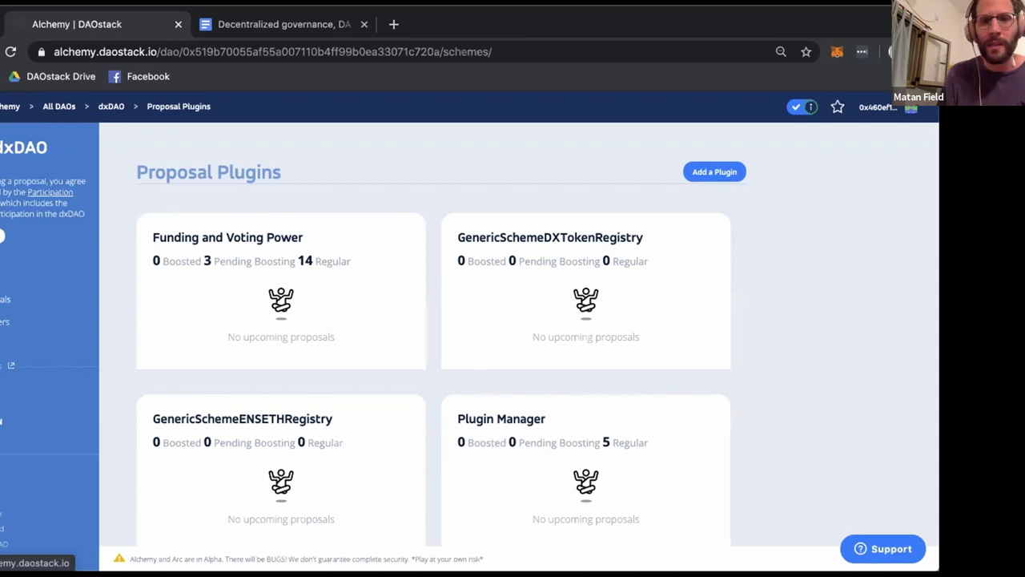
Start creating a new DAO from the list of all DAOs and set its description with name Test and symbol TST
left_click(5, 107)
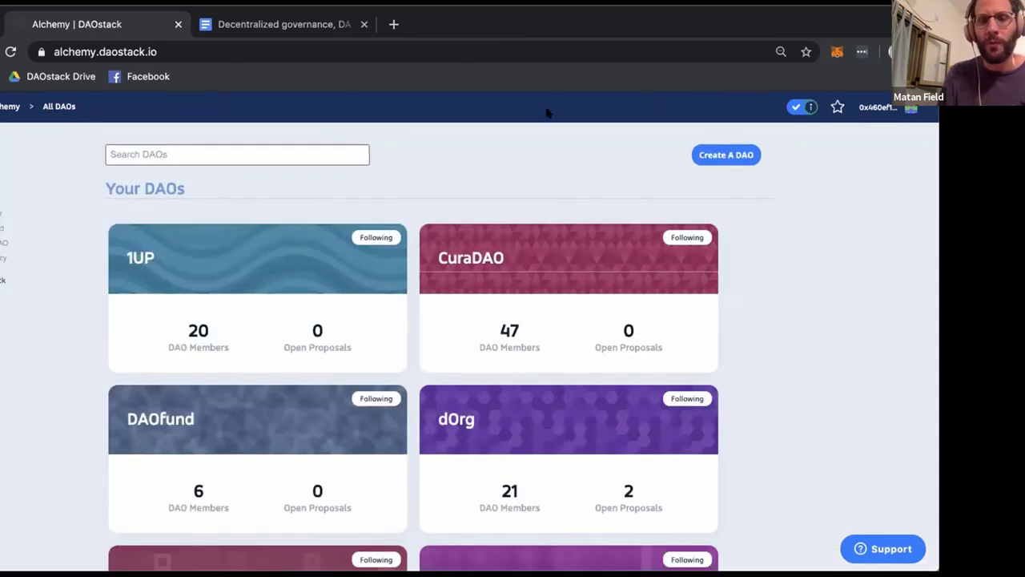
left_click(725, 152)
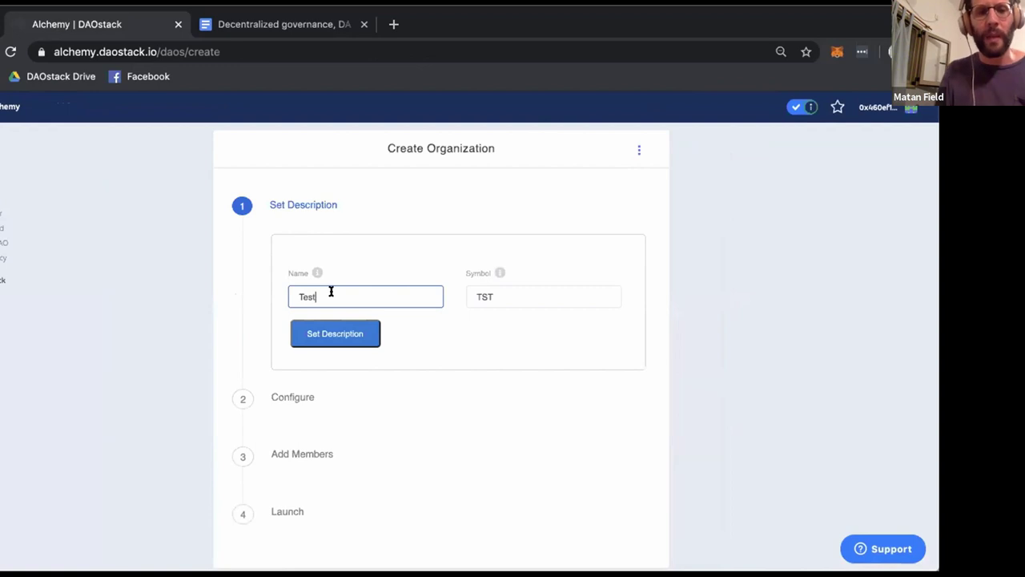
double_click(331, 292)
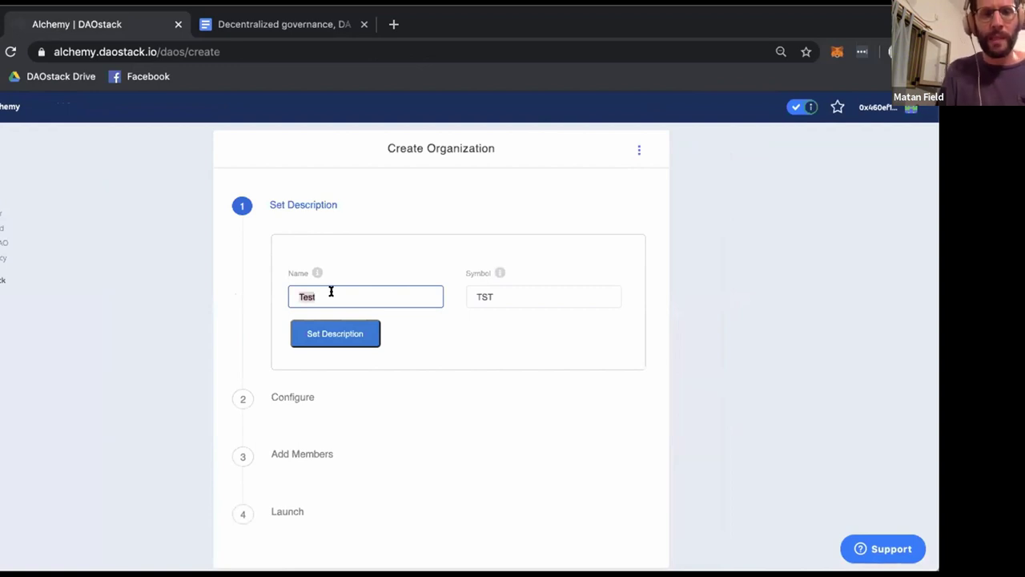
left_click(595, 300)
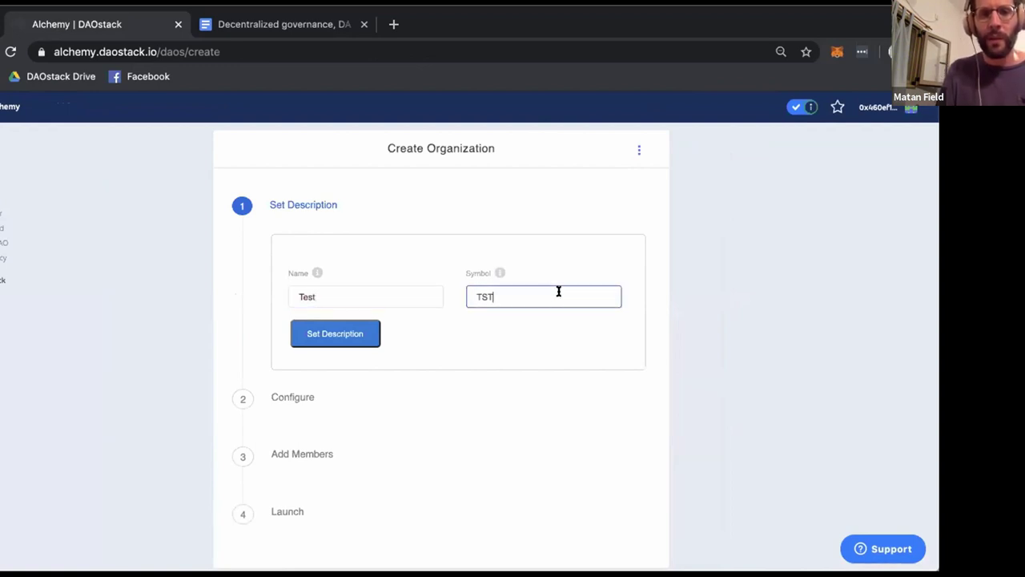
left_click(338, 338)
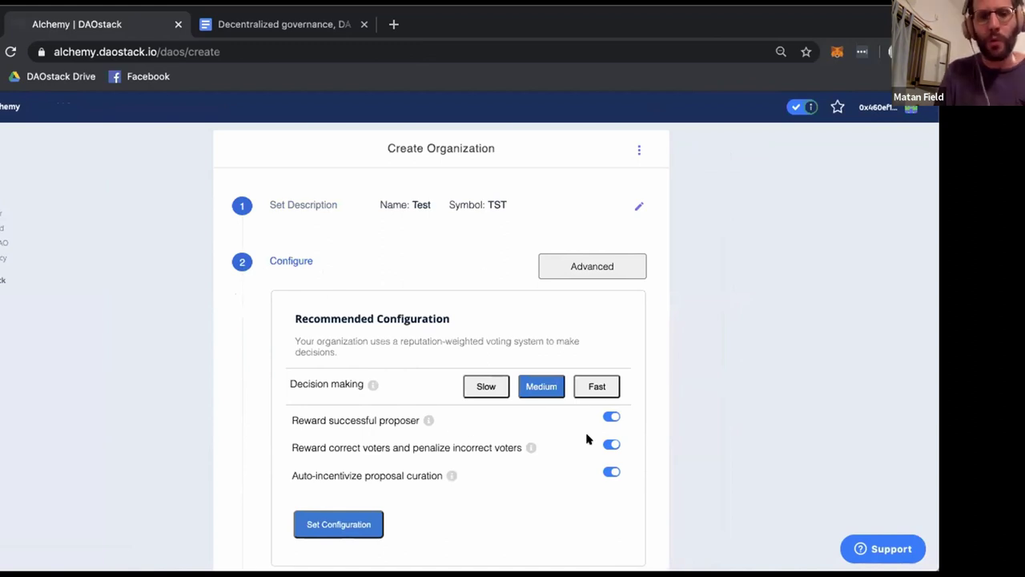
Configure the organization with Fast decision making and the successful proposer reward switched off
left_click(481, 390)
left_click(539, 390)
left_click(598, 392)
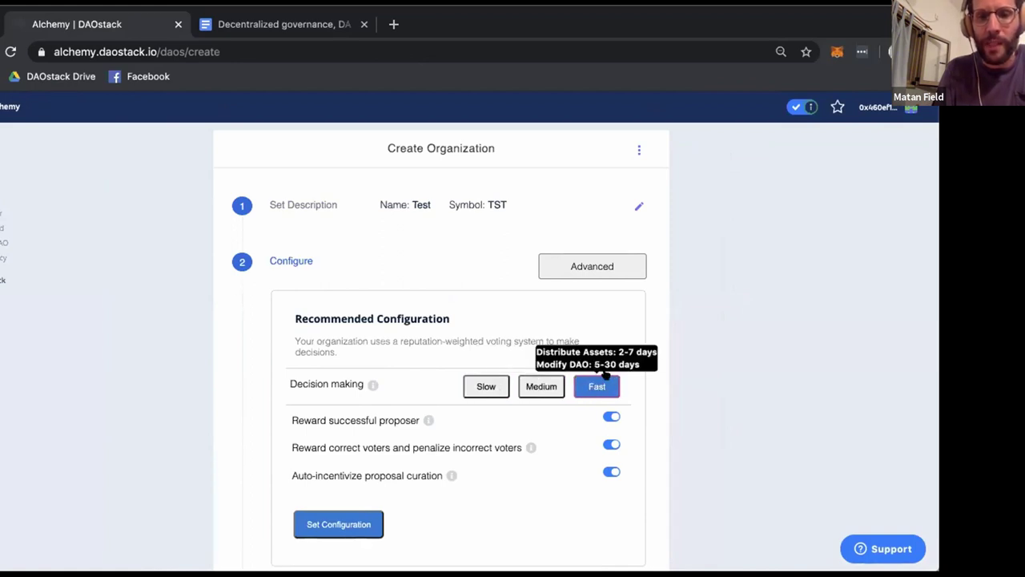
scroll(597, 296, "down", 3)
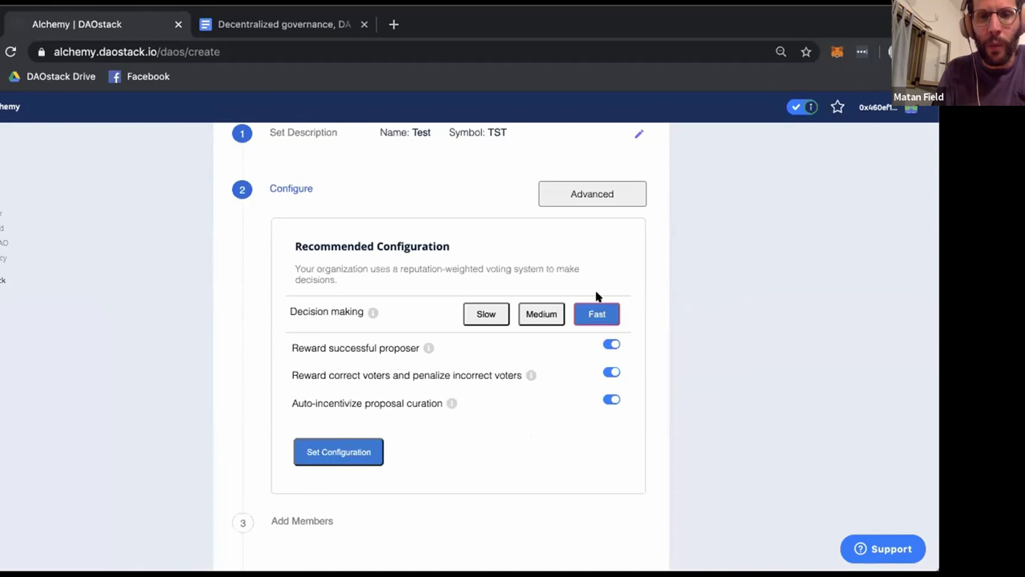
left_click(612, 315)
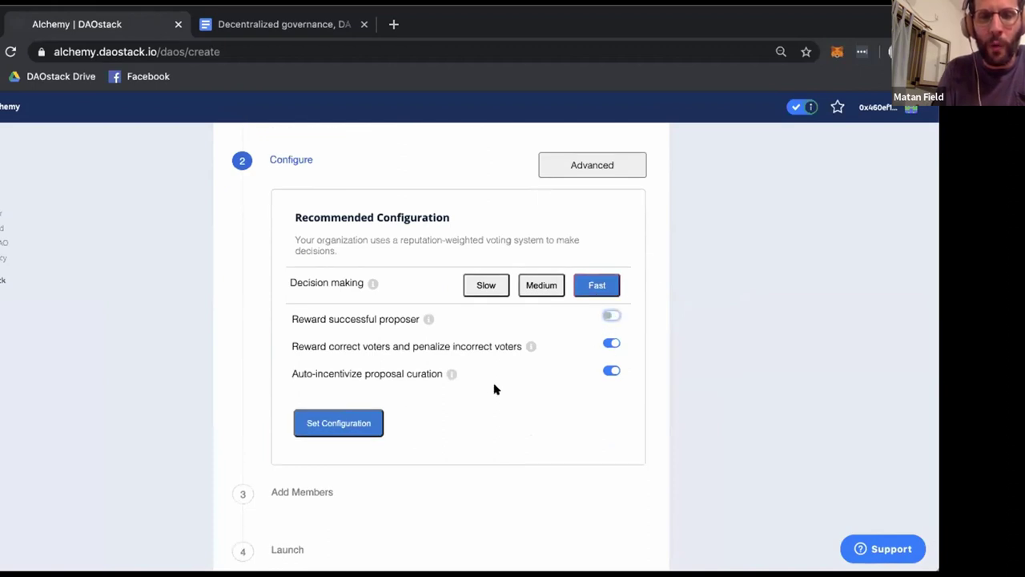
scroll(494, 389, "down", 1)
left_click(349, 388)
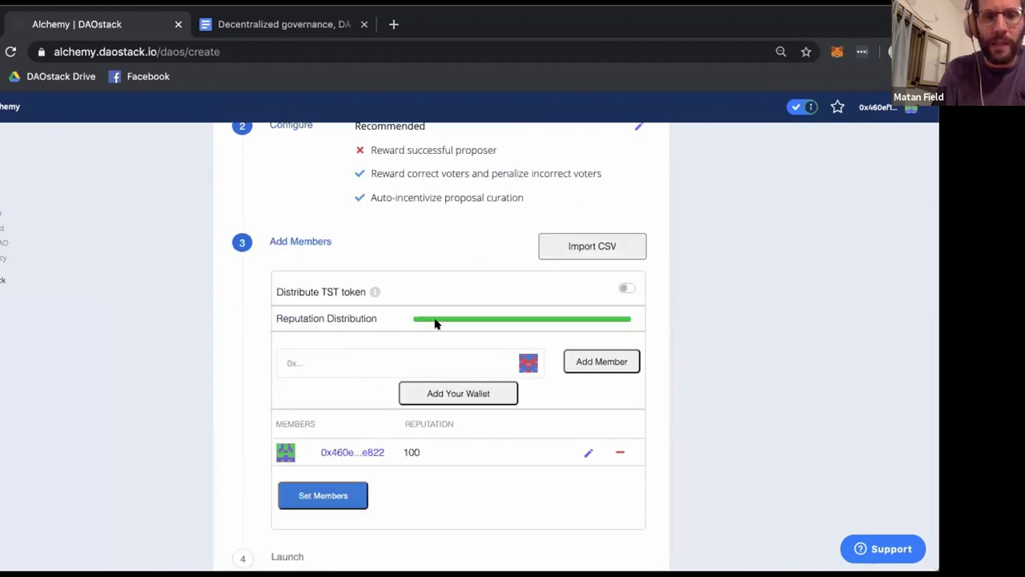
Set the members with only the listed wallet at 100 reputation and start installing the organization
scroll(484, 323, "down", 1)
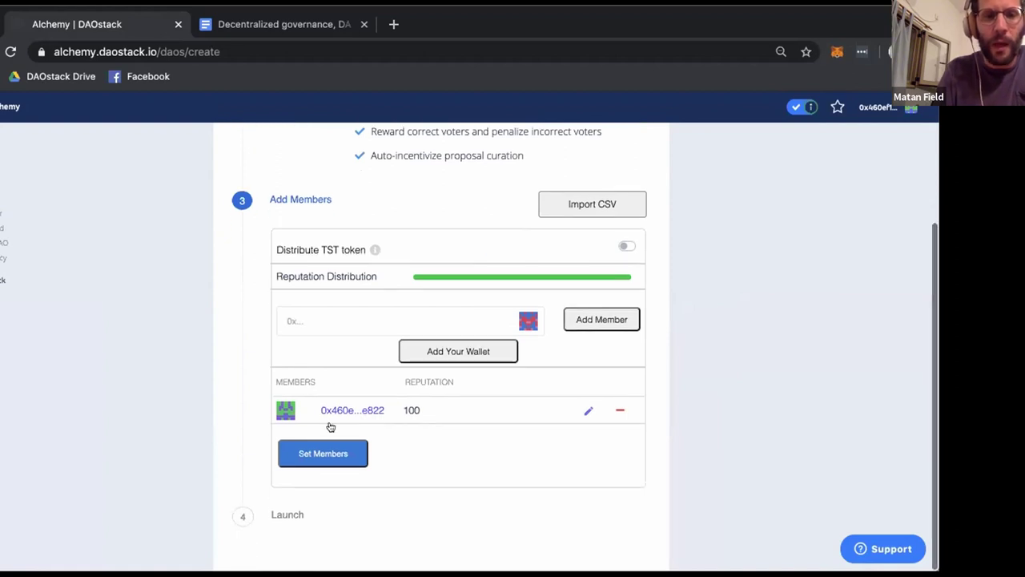
left_click(306, 451)
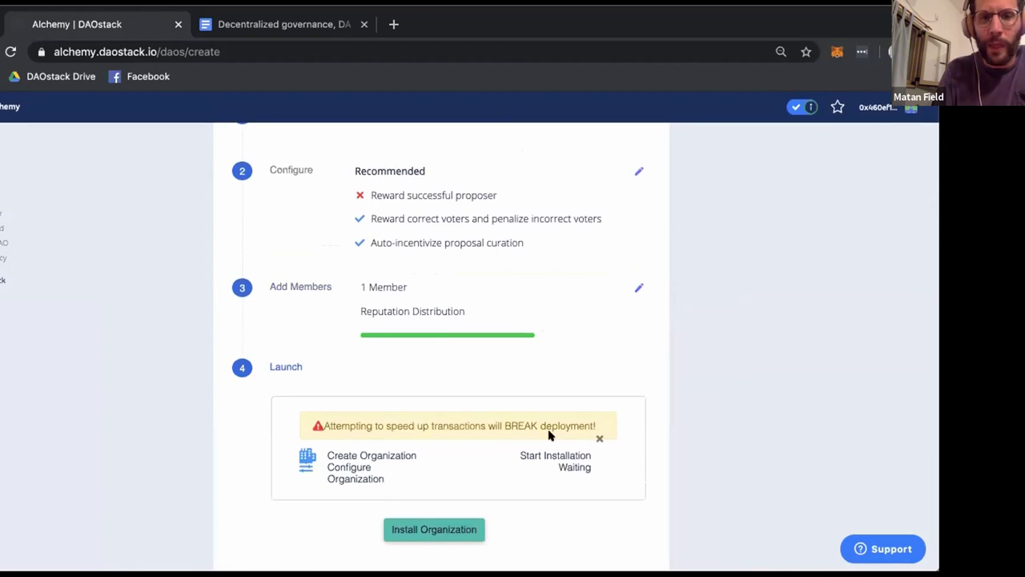
left_click(458, 527)
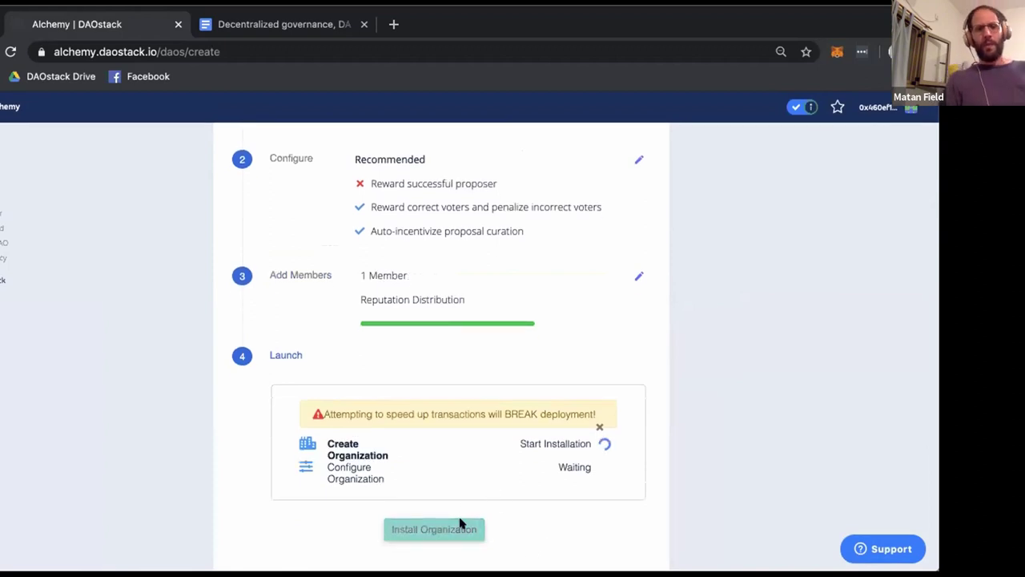